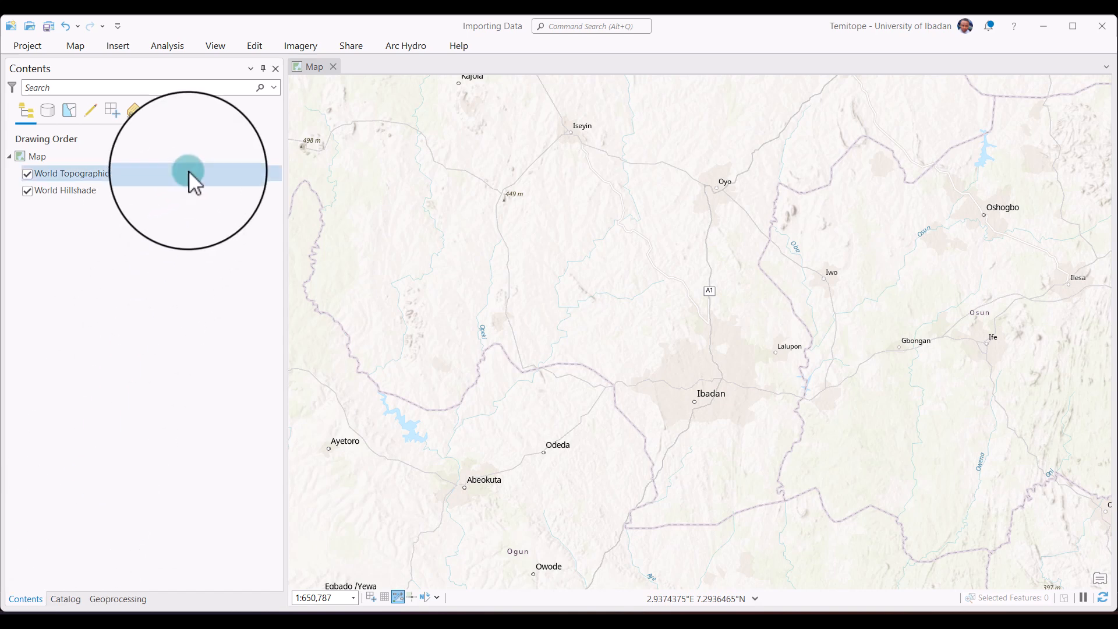
Show the Catalog pane and return to the Contents pane.
left_click(215, 45)
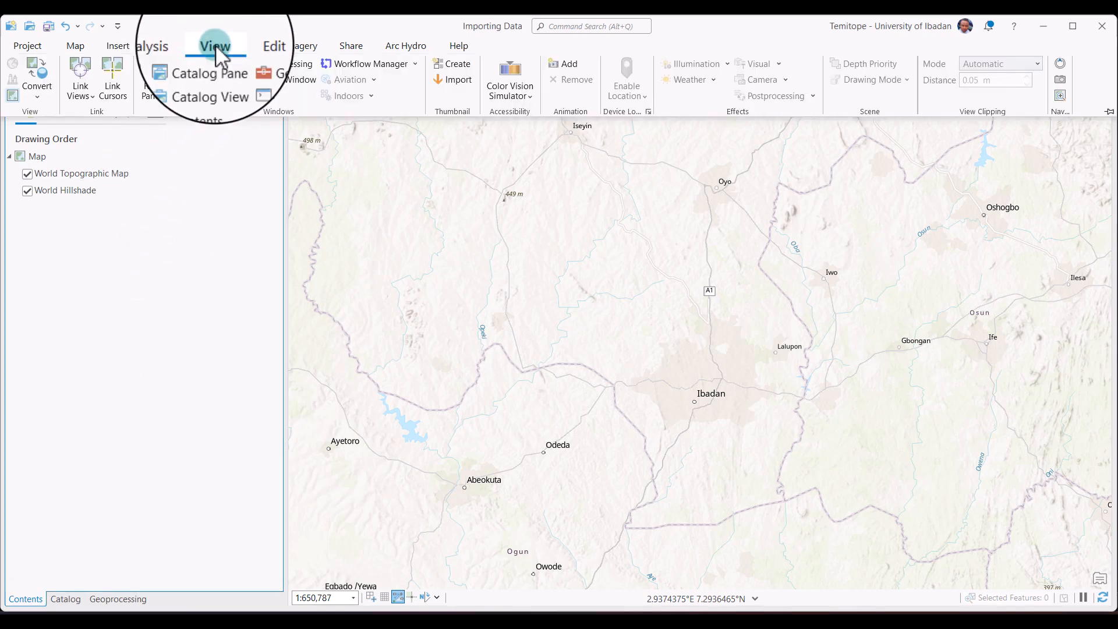
left_click(209, 65)
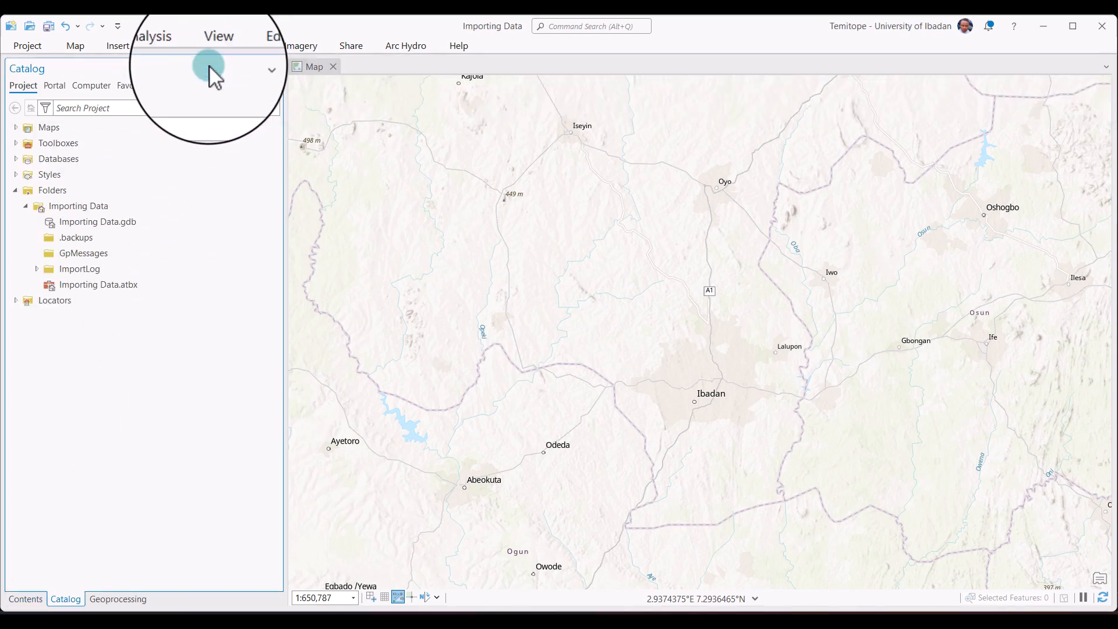
left_click(26, 598)
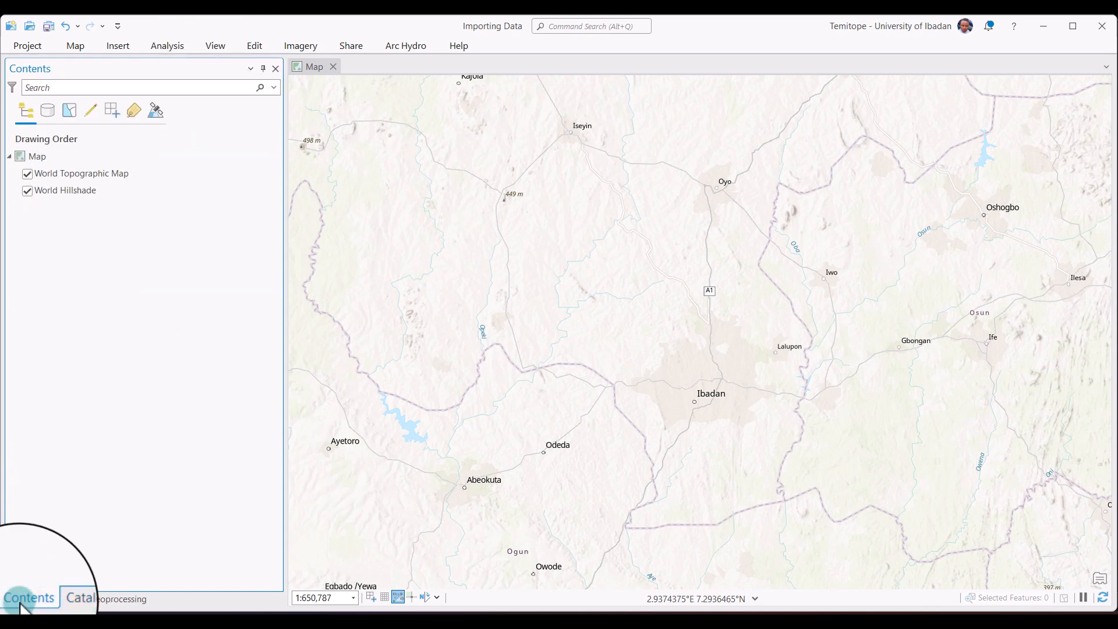
Reset the panes to the default Mapping layout.
left_click(212, 45)
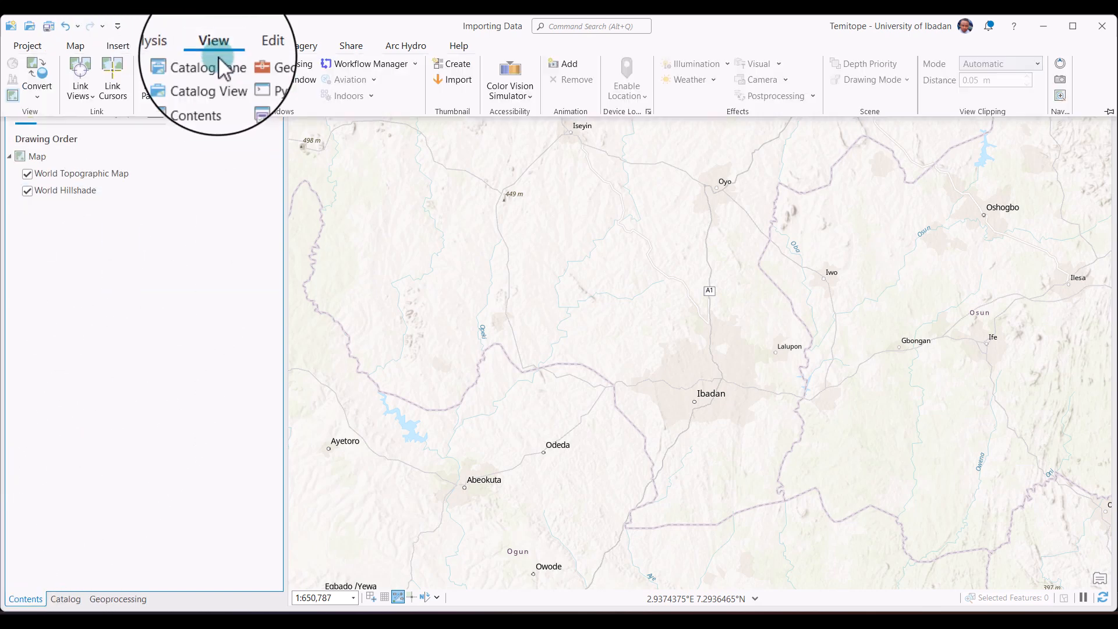
left_click(156, 89)
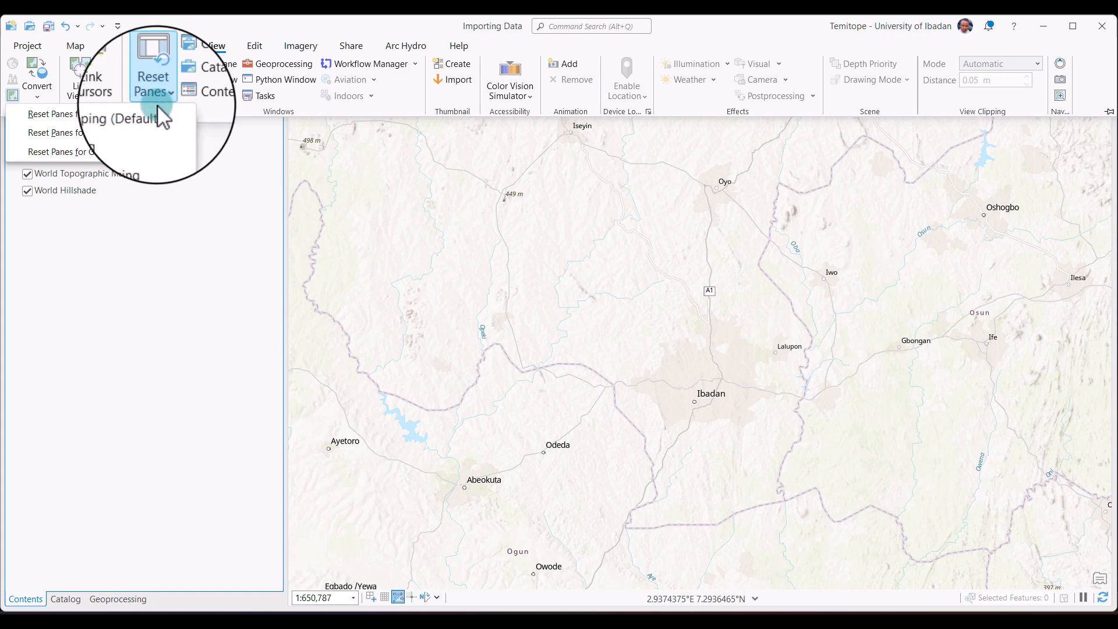
left_click(151, 111)
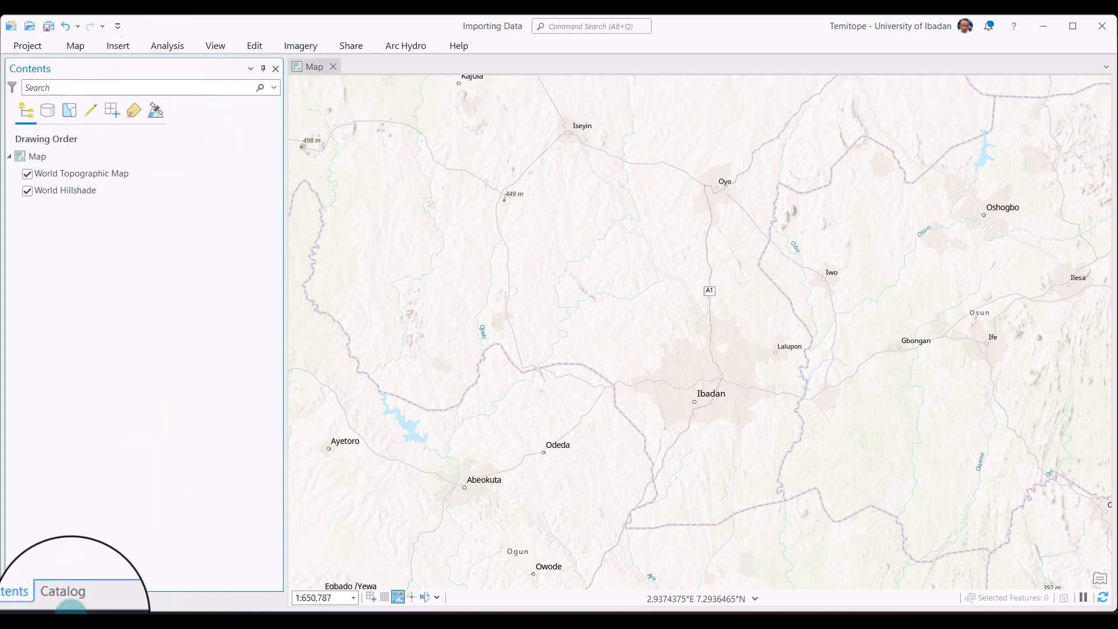
Add a folder connection to the Day 8 Data folder in the project's catalog.
left_click(84, 588)
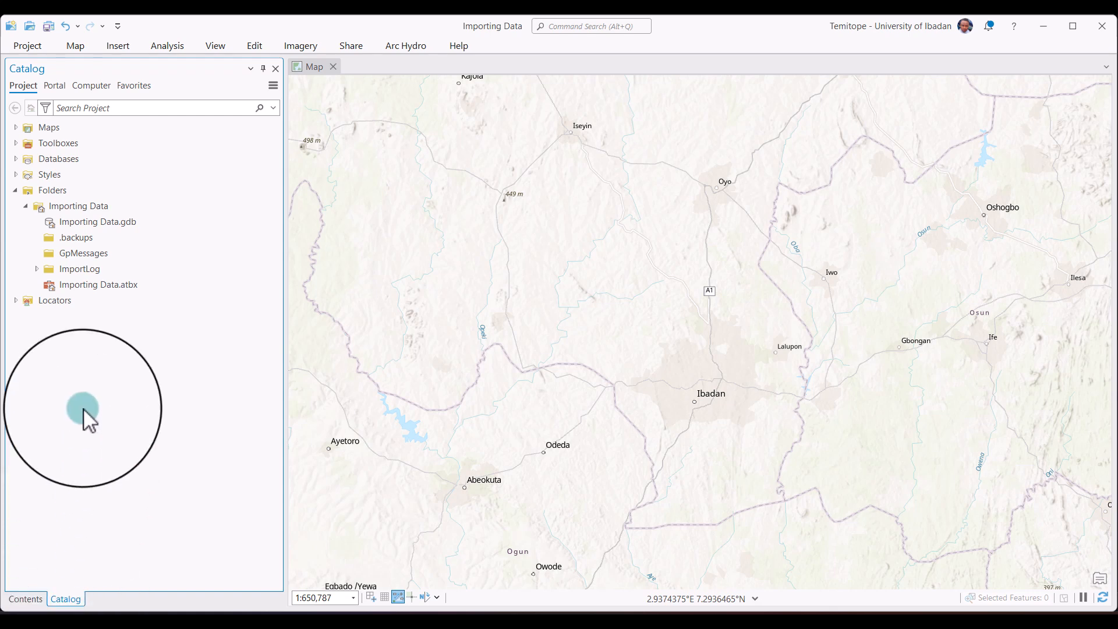
left_click(65, 191)
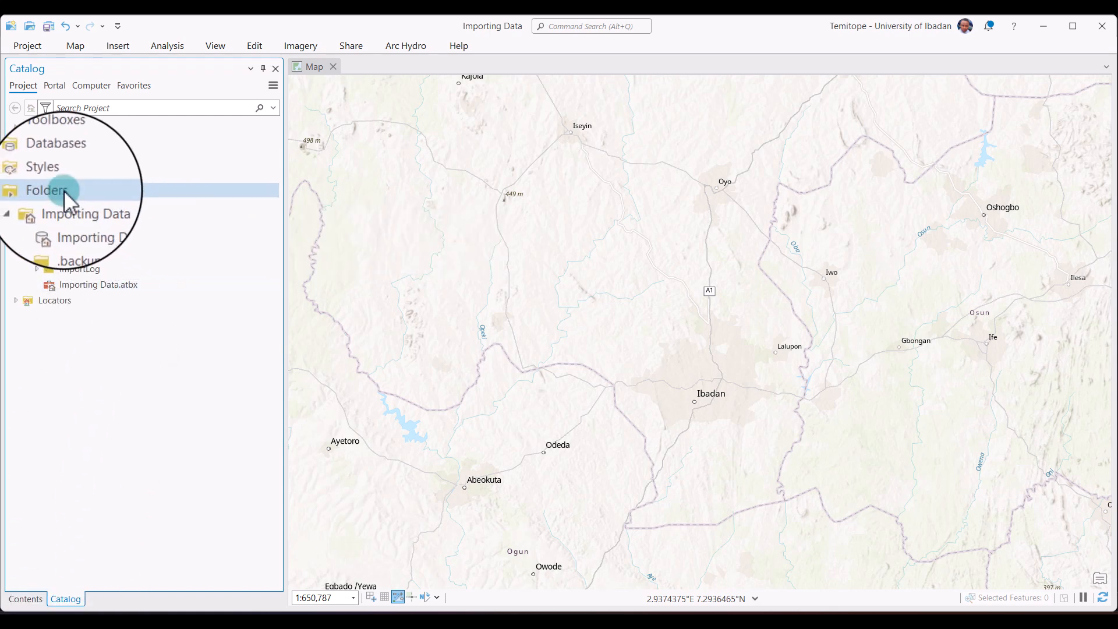
right_click(64, 190)
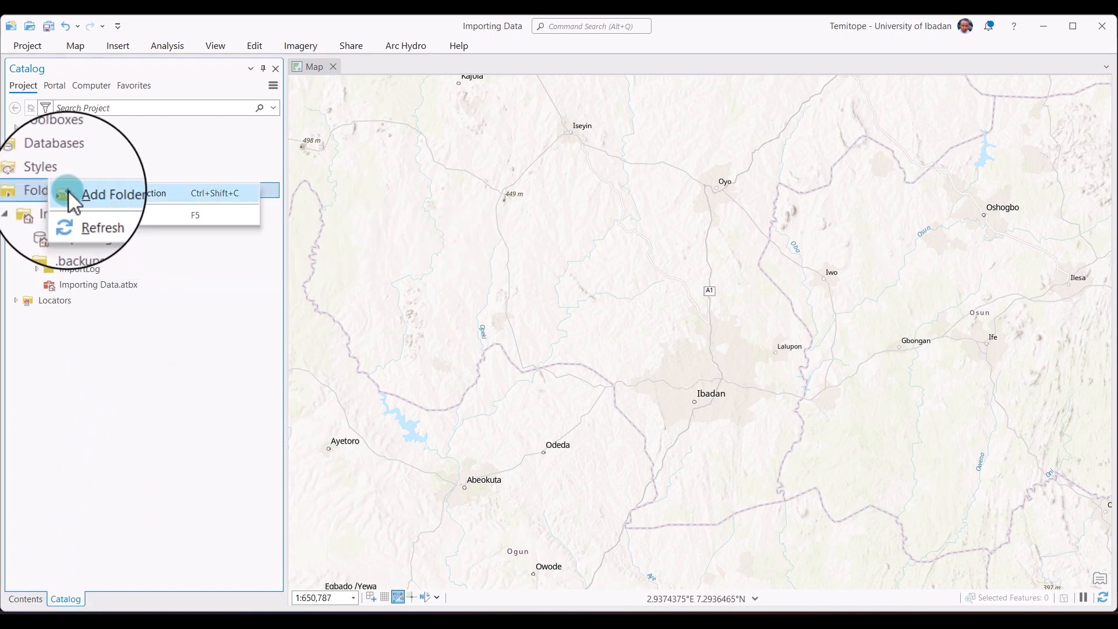
left_click(88, 193)
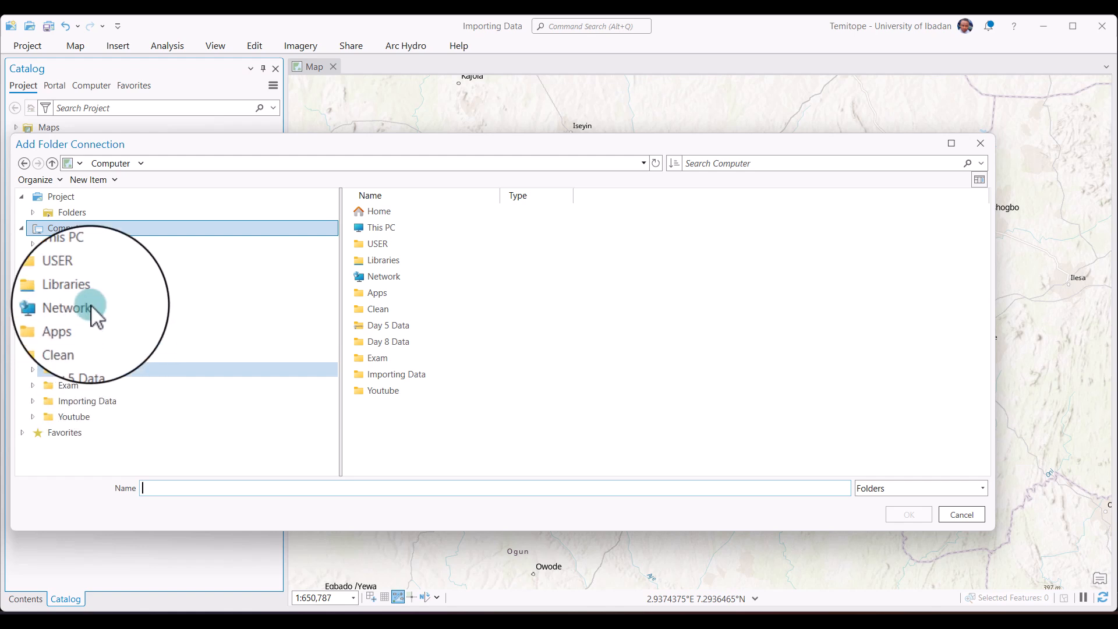
left_click(399, 344)
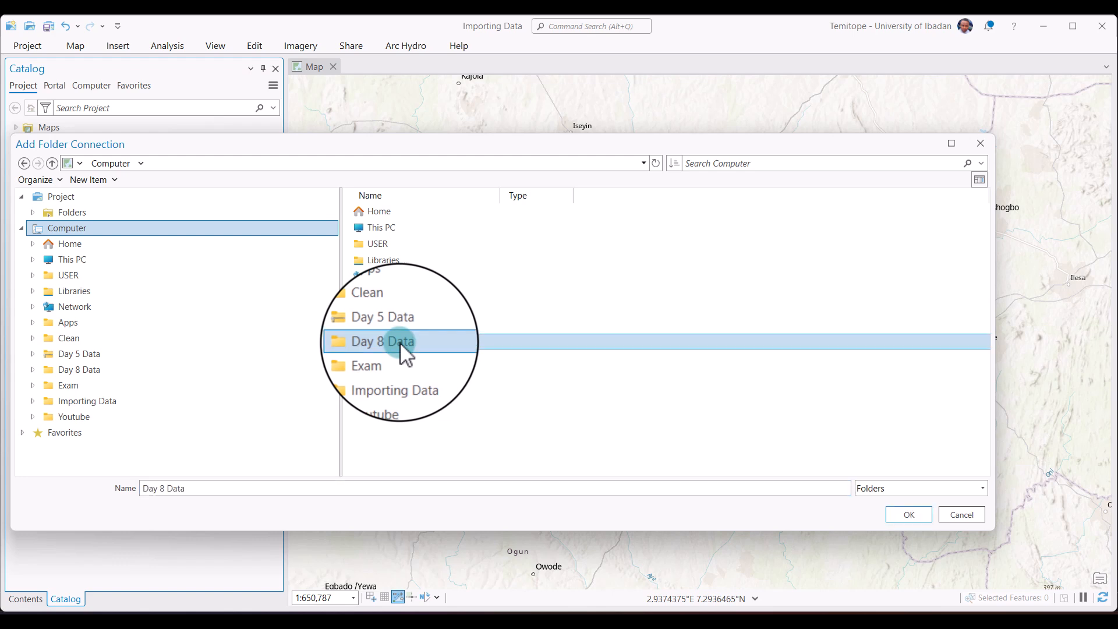
left_click(889, 516)
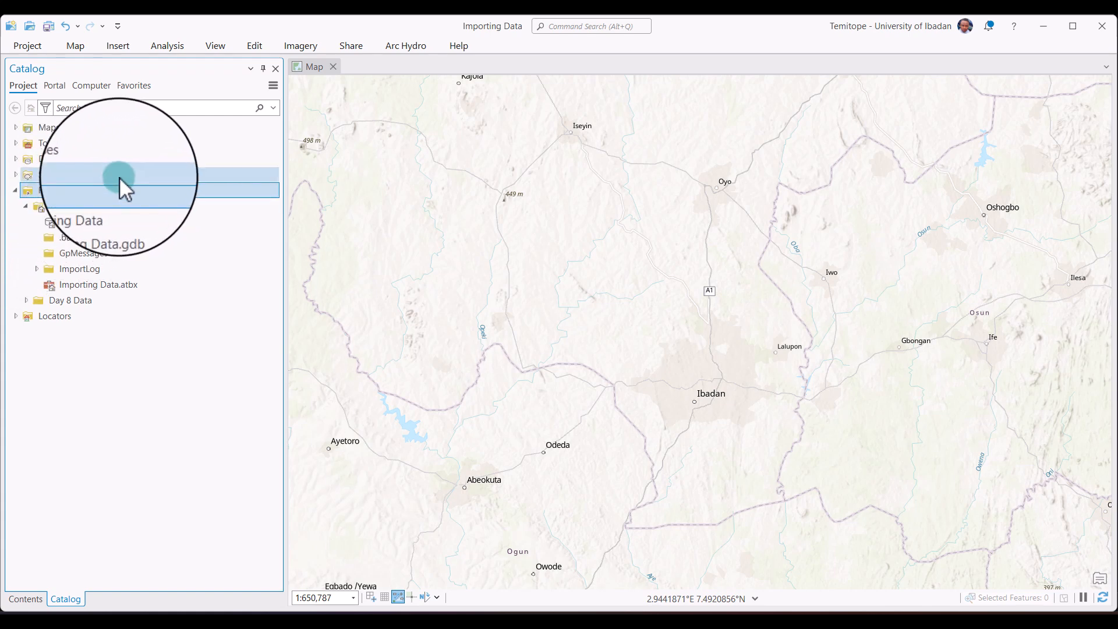
Add the Ibadant_3.shp shapefile from the Ibadan_shp folder in Day 8 Data to the map.
mouse_move(61, 301)
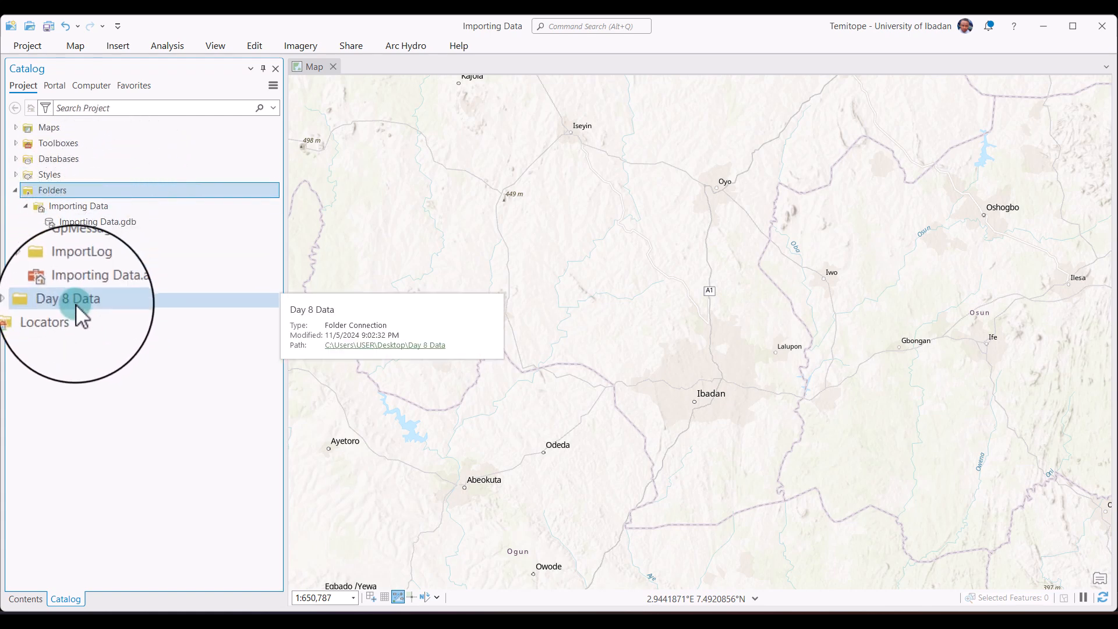
left_click(25, 301)
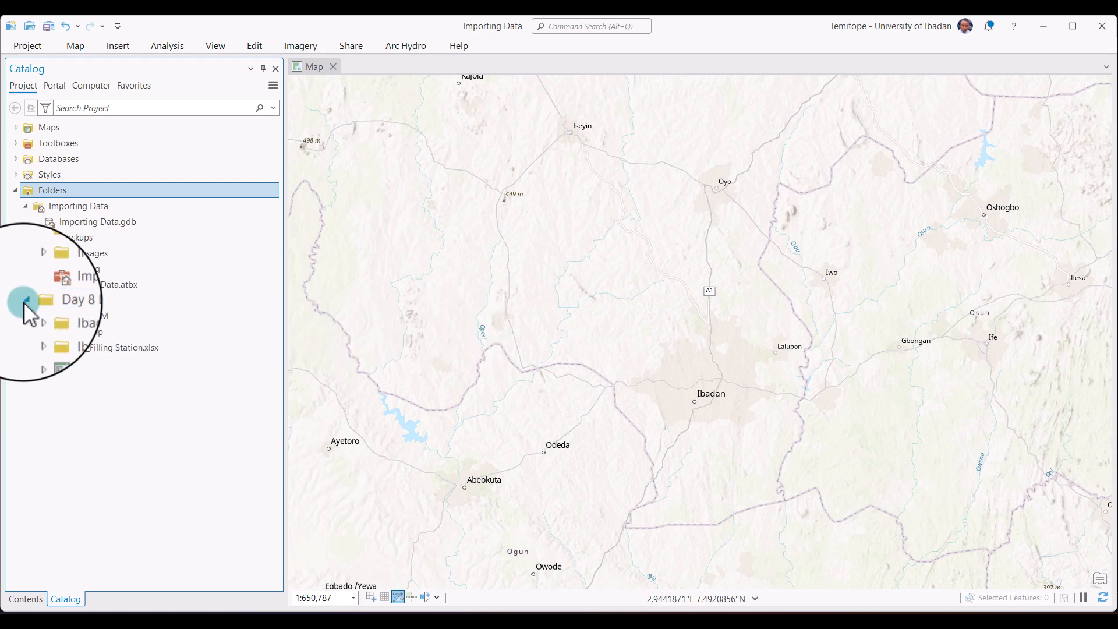
left_click(38, 335)
left_click_drag(64, 347, 504, 316)
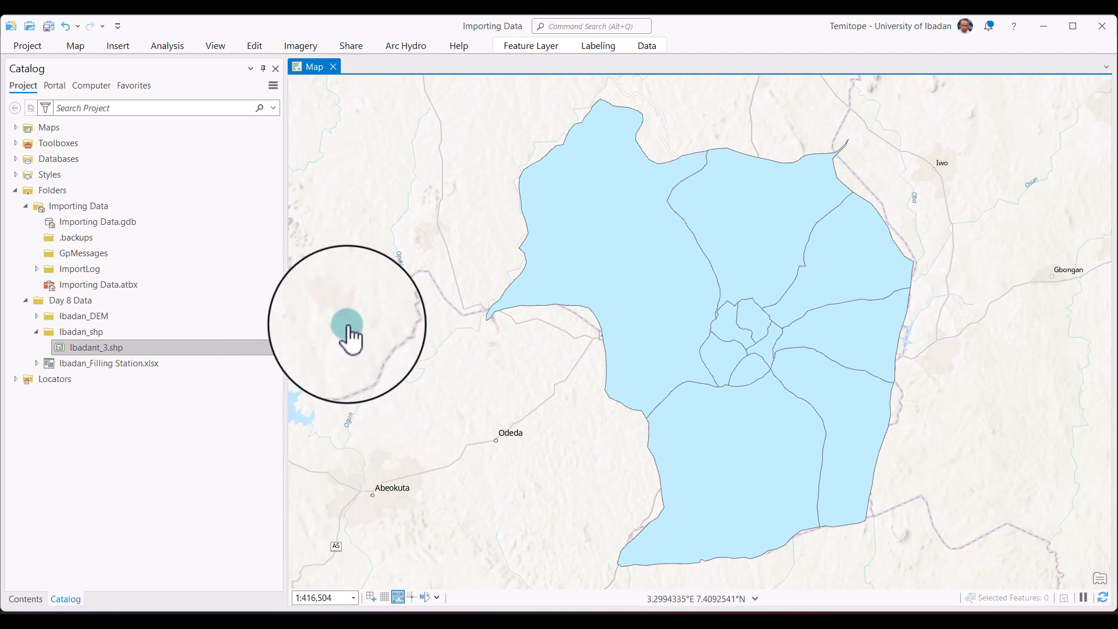
Set the Ibadant_3 layer's polygon symbol to Black Outline (2 pts) and close the symbology settings.
left_click(17, 599)
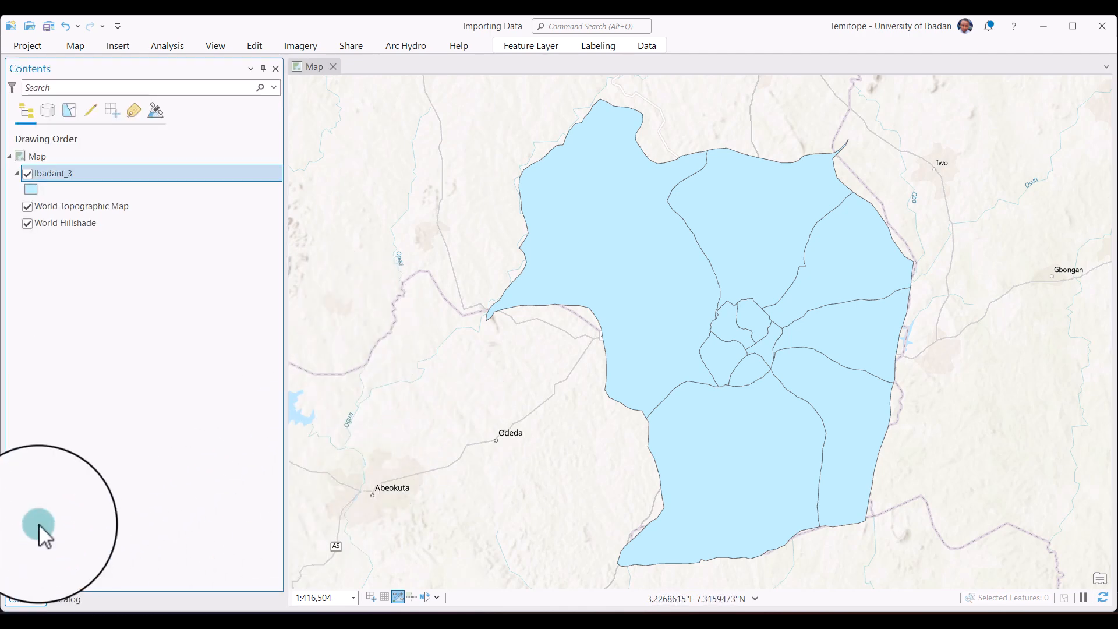
left_click(35, 188)
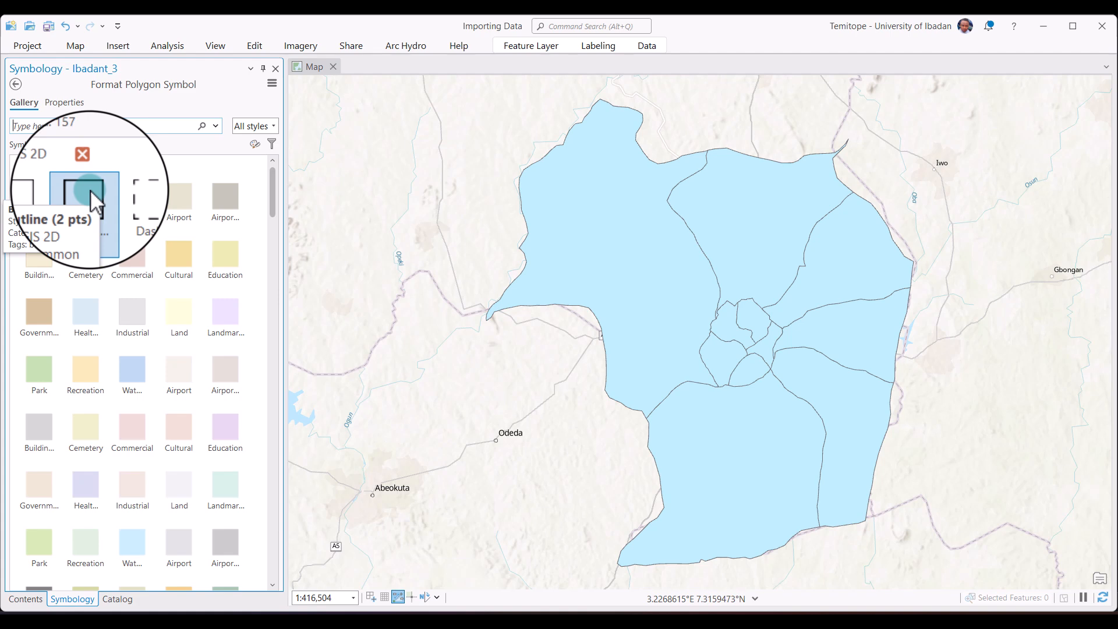
left_click(90, 190)
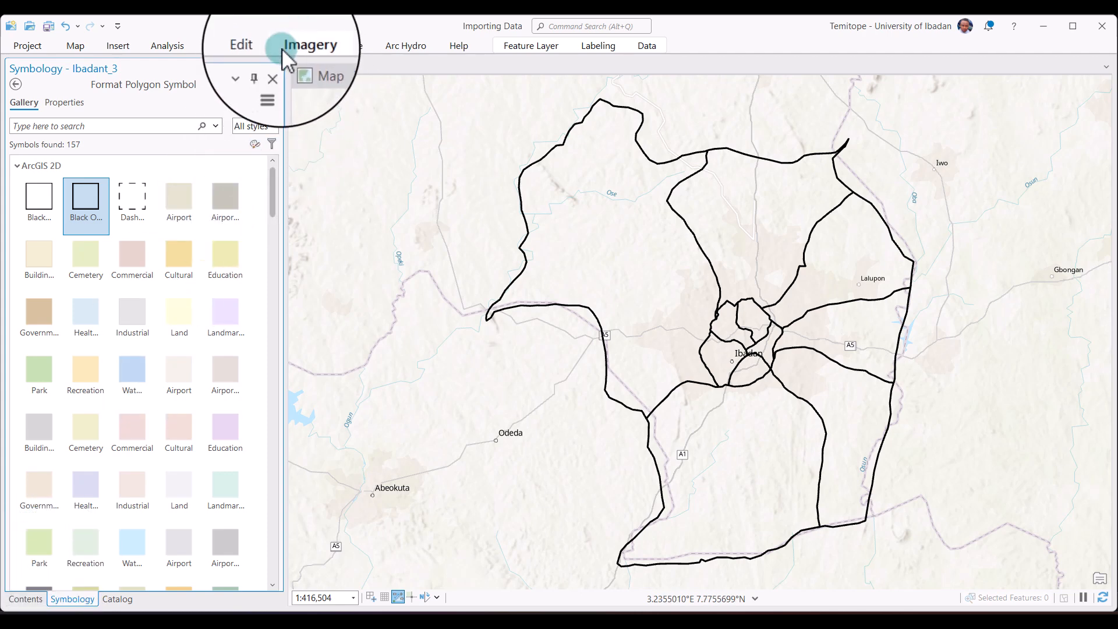
left_click(277, 69)
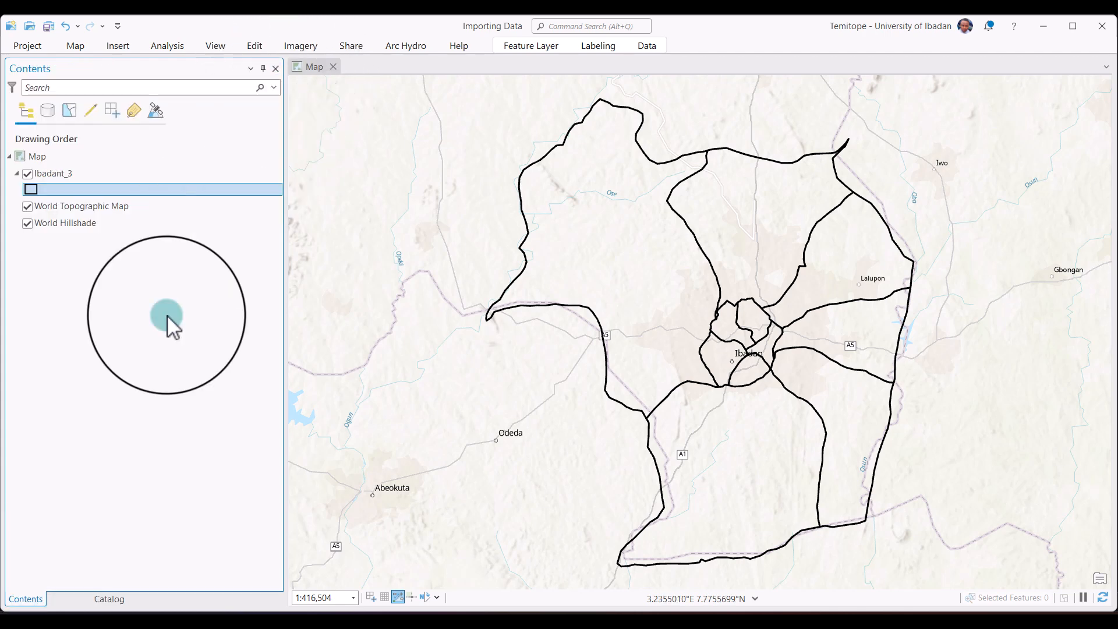
Check the Importing Data folder and Ibadan_Filling Station.xlsx details in the catalog, then return to the layer contents.
left_click(65, 599)
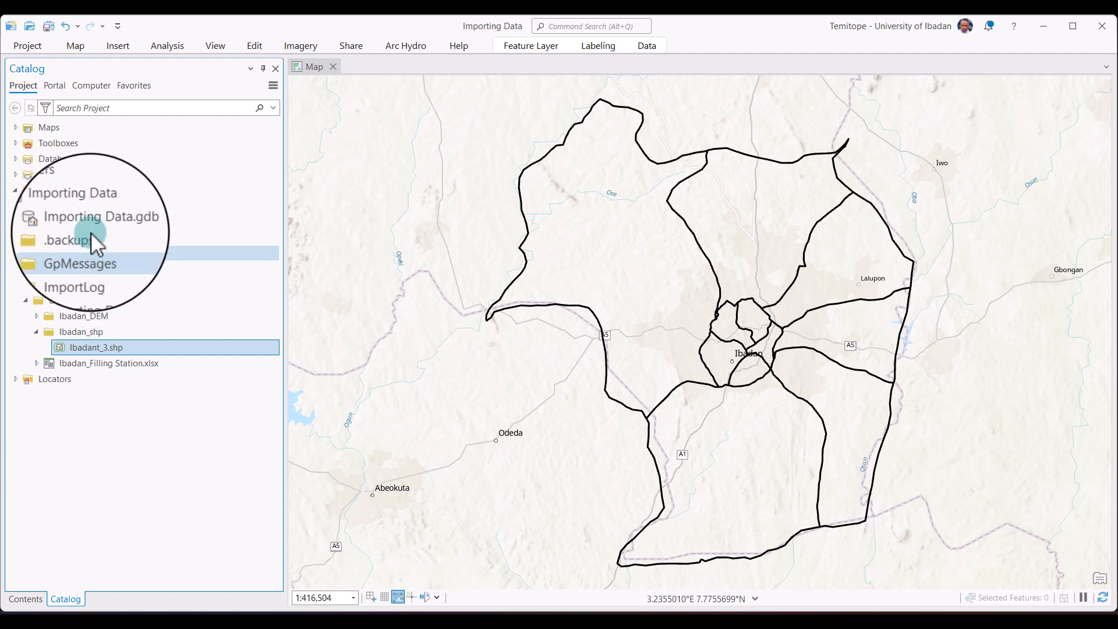
mouse_move(91, 205)
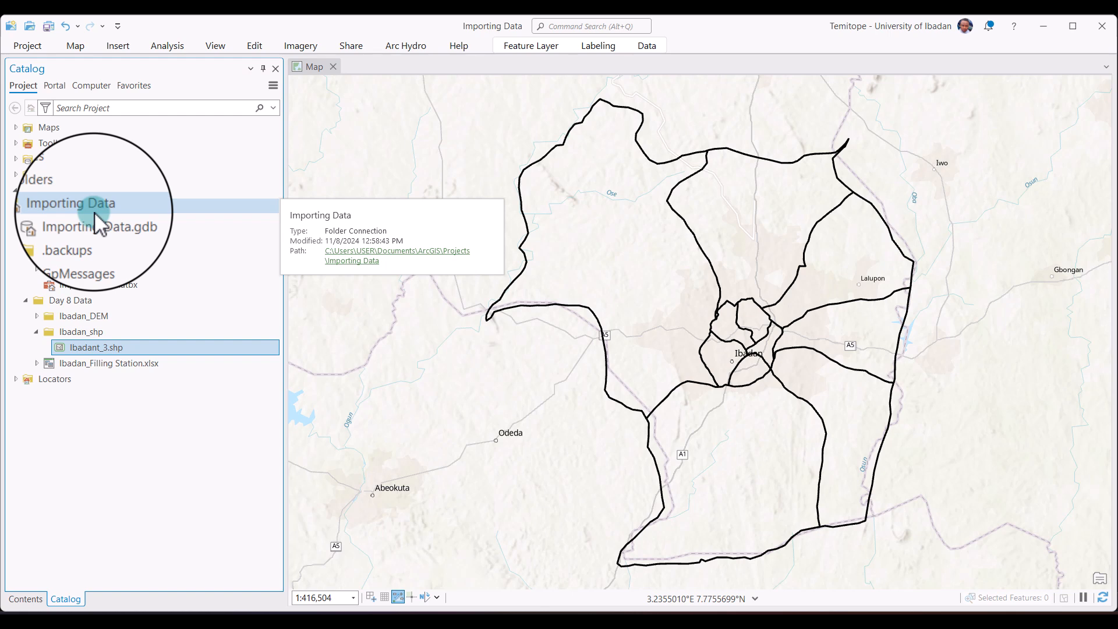
mouse_move(108, 353)
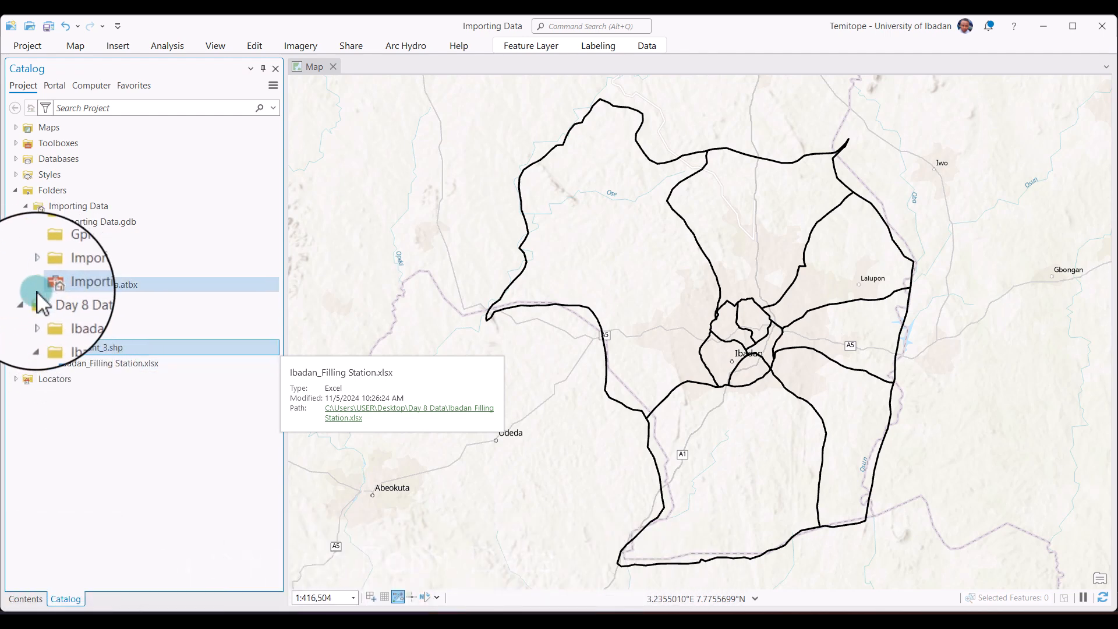
left_click(26, 600)
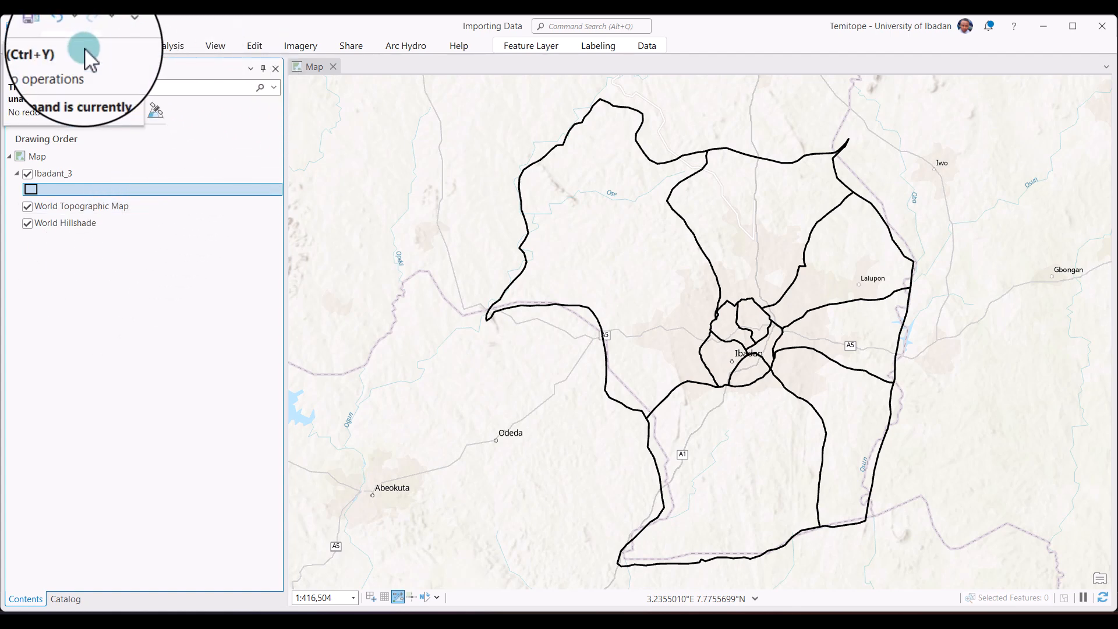
Open the XY Table To Point tool for creating points from a table.
left_click(82, 47)
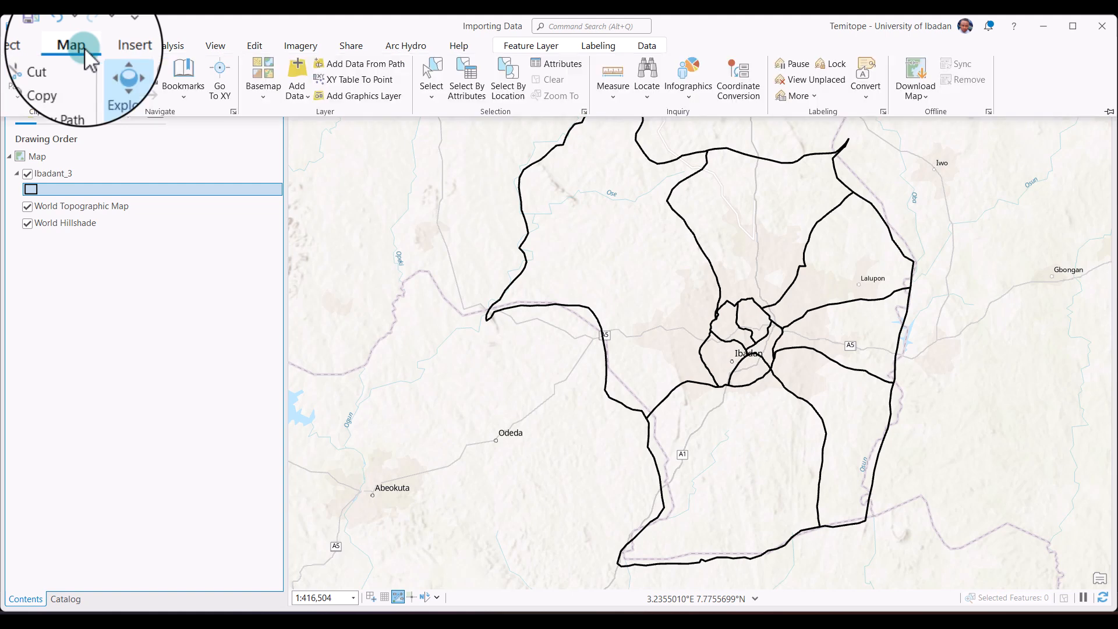
left_click(302, 99)
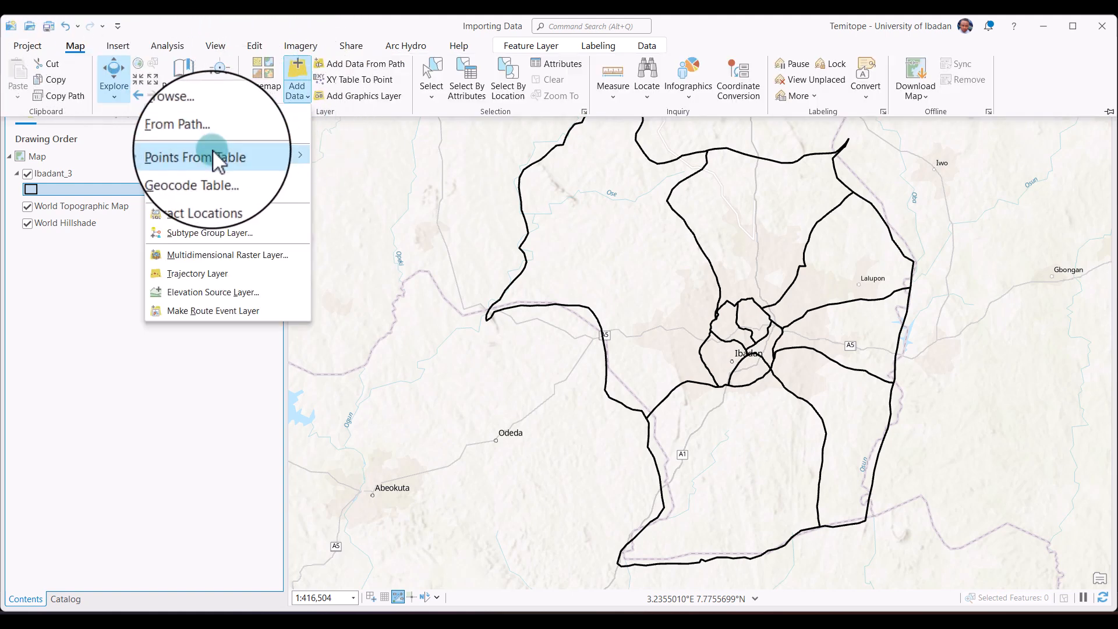
mouse_move(217, 152)
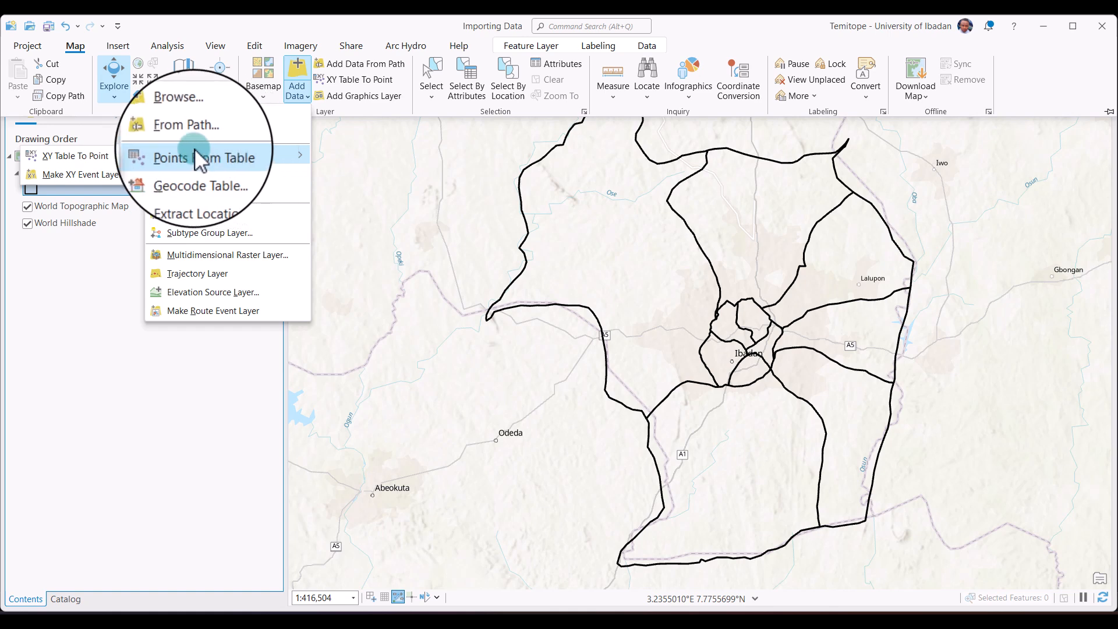
left_click(90, 155)
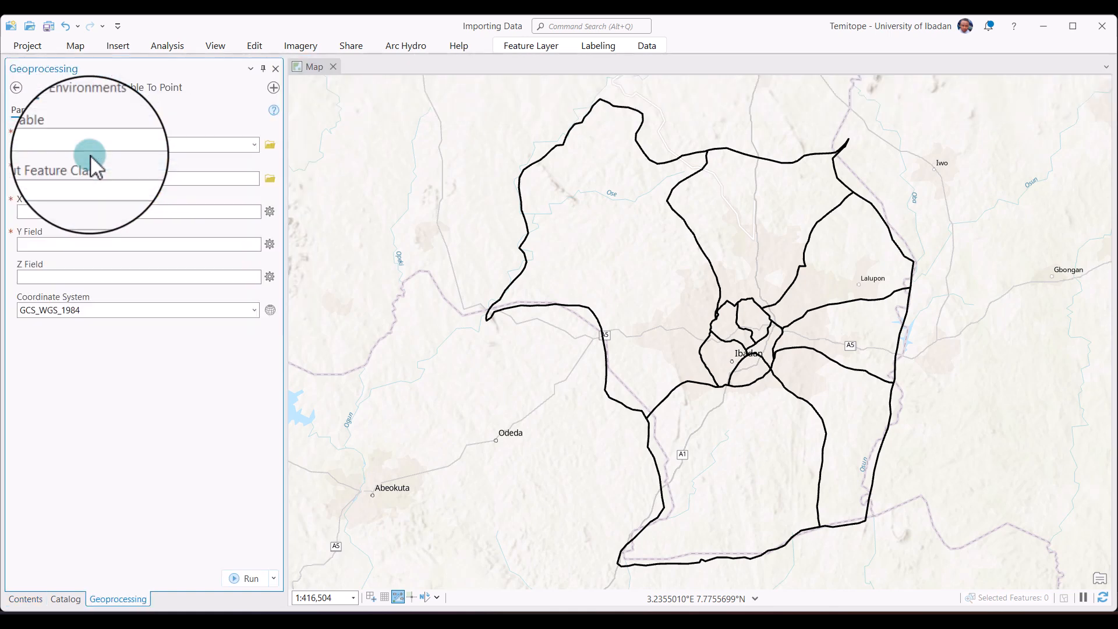
Set the tool's input table to Sheet2$ of Ibadan_Filling Station.xlsx in the Day 8 Data folder.
left_click(253, 148)
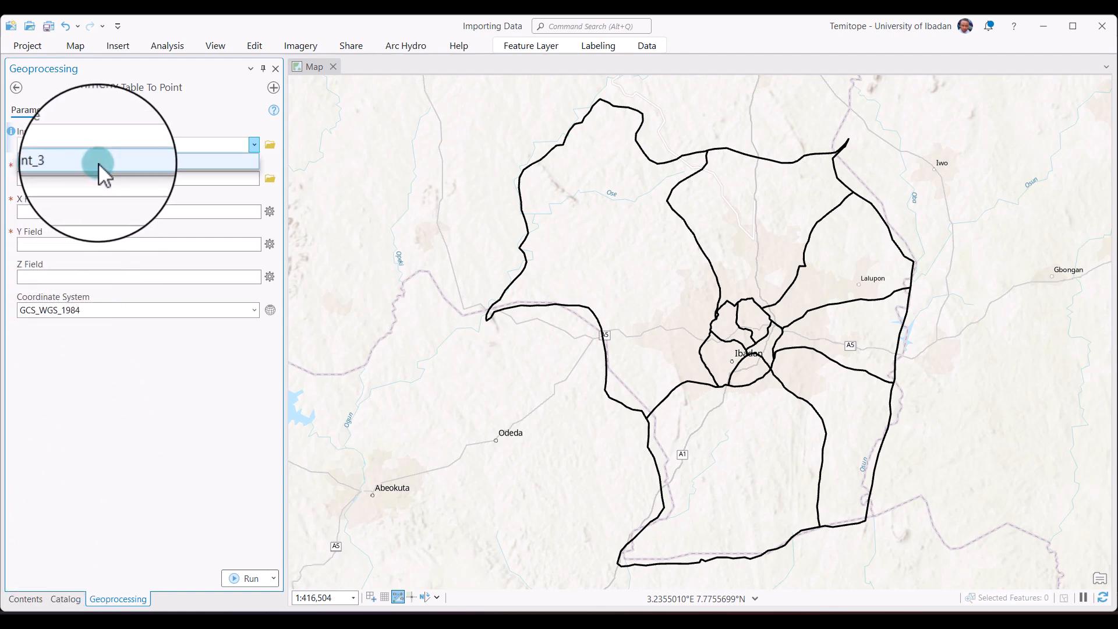
left_click(270, 145)
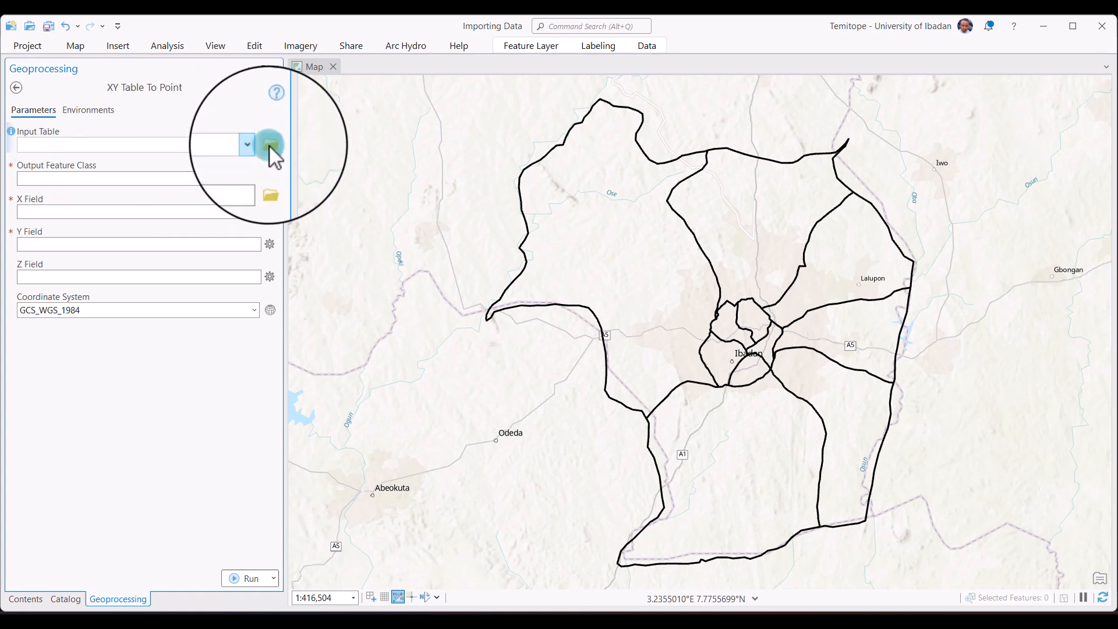
left_click(269, 146)
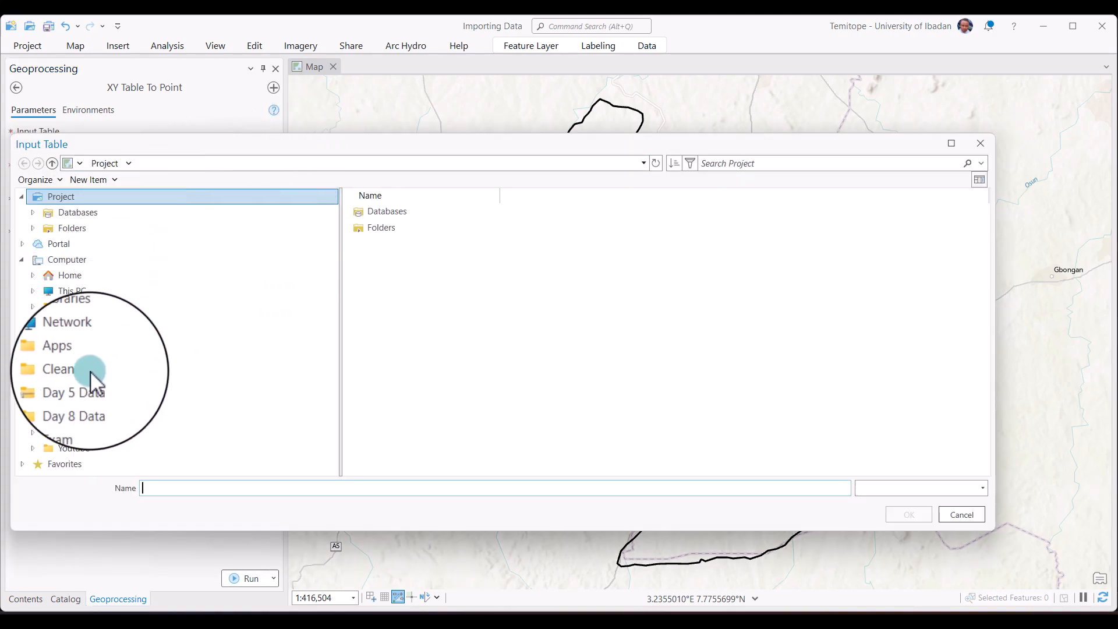
left_click(96, 398)
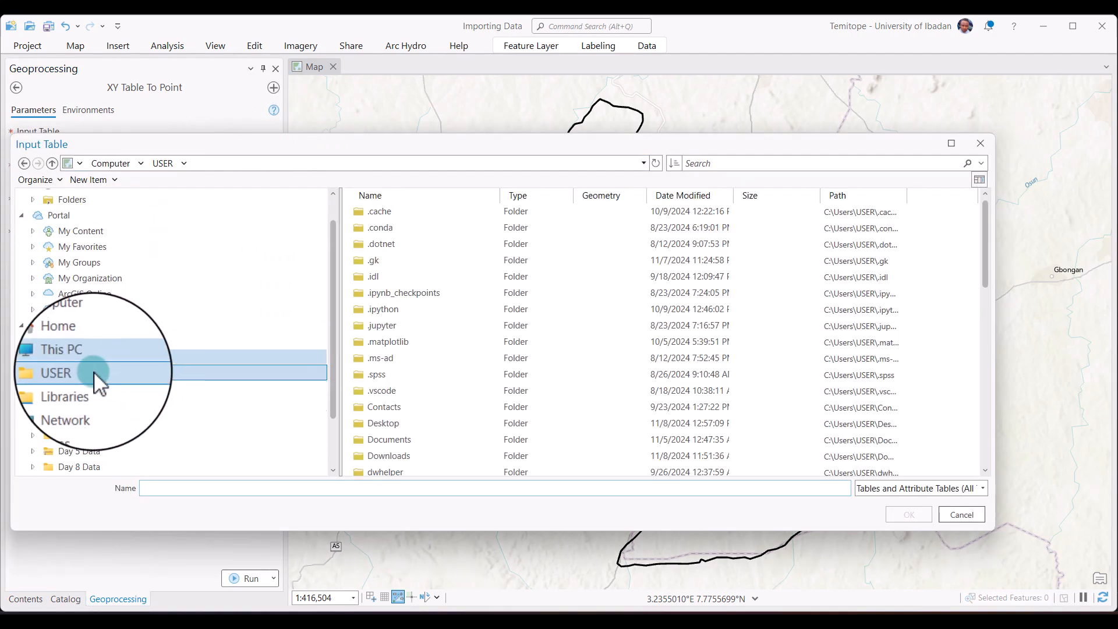
left_click(105, 460)
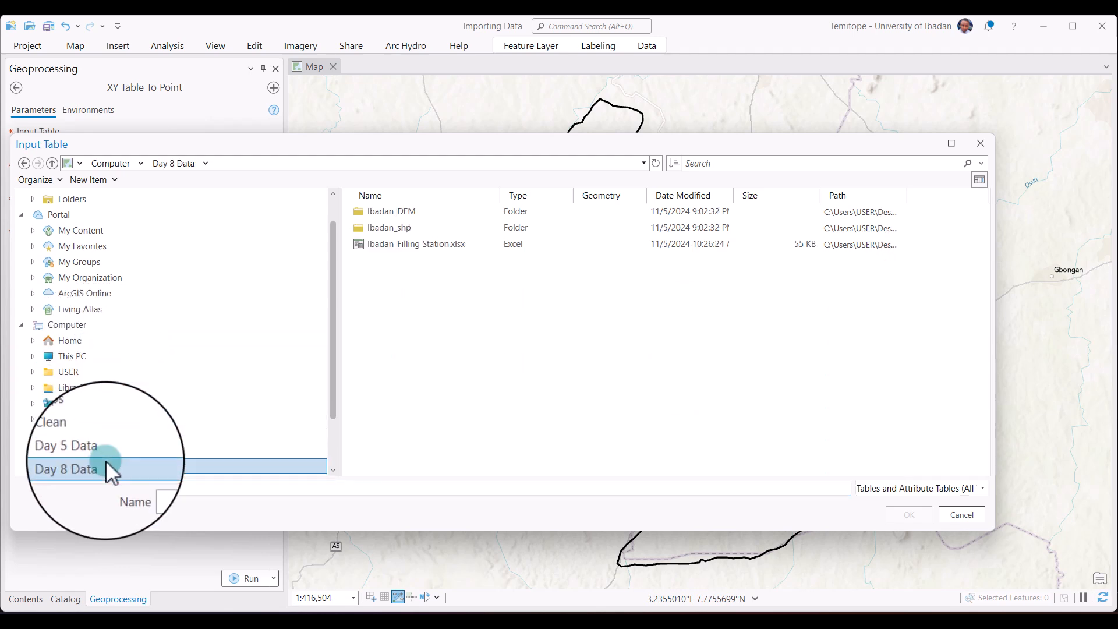
left_click(458, 242)
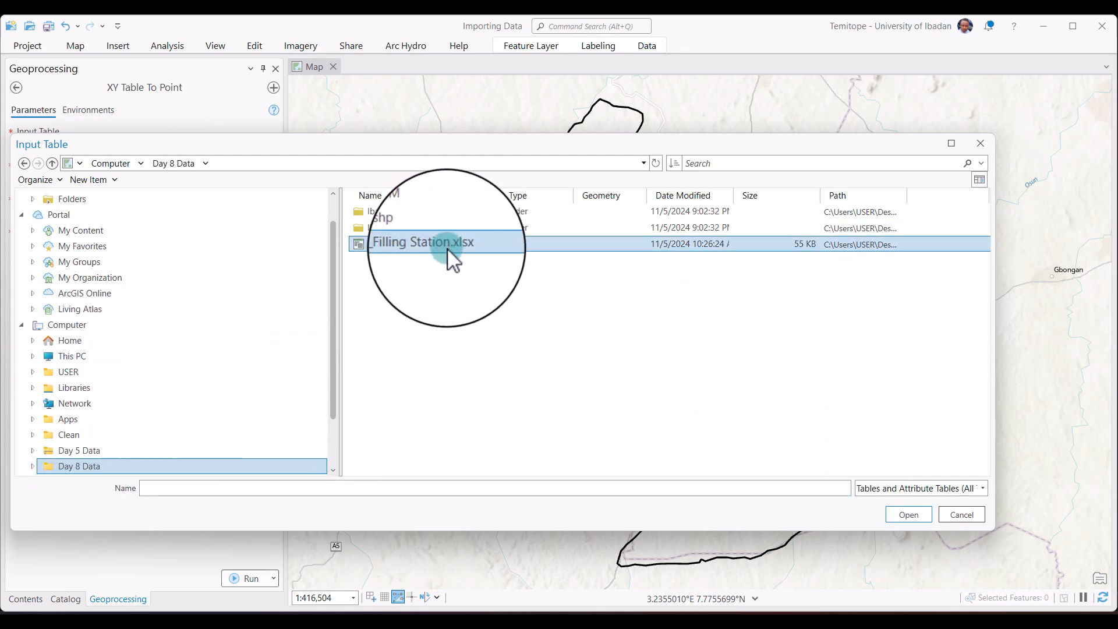
double_click(446, 249)
left_click(385, 210)
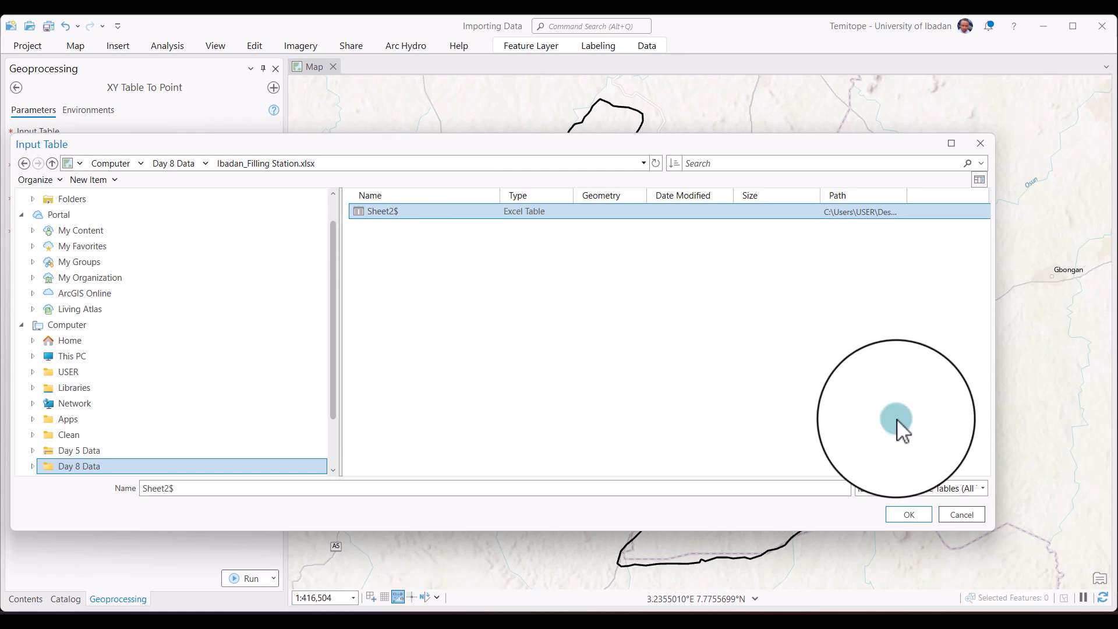
left_click(907, 513)
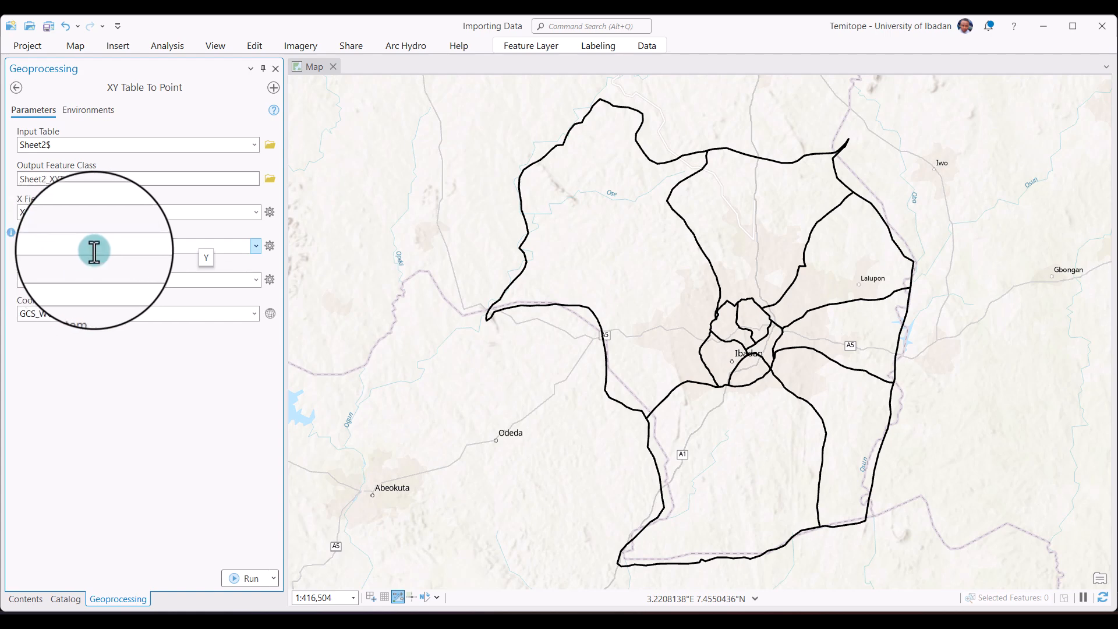
Assign X as the X field and Y as the Y field for the Sheet2$ table conversion.
left_click(251, 211)
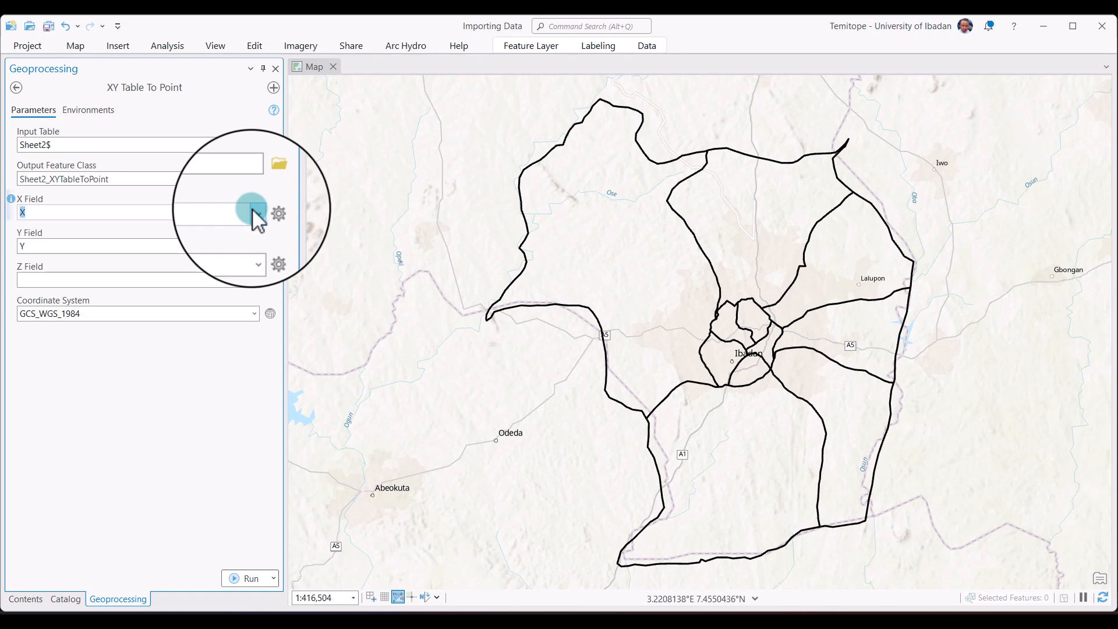
left_click(140, 246)
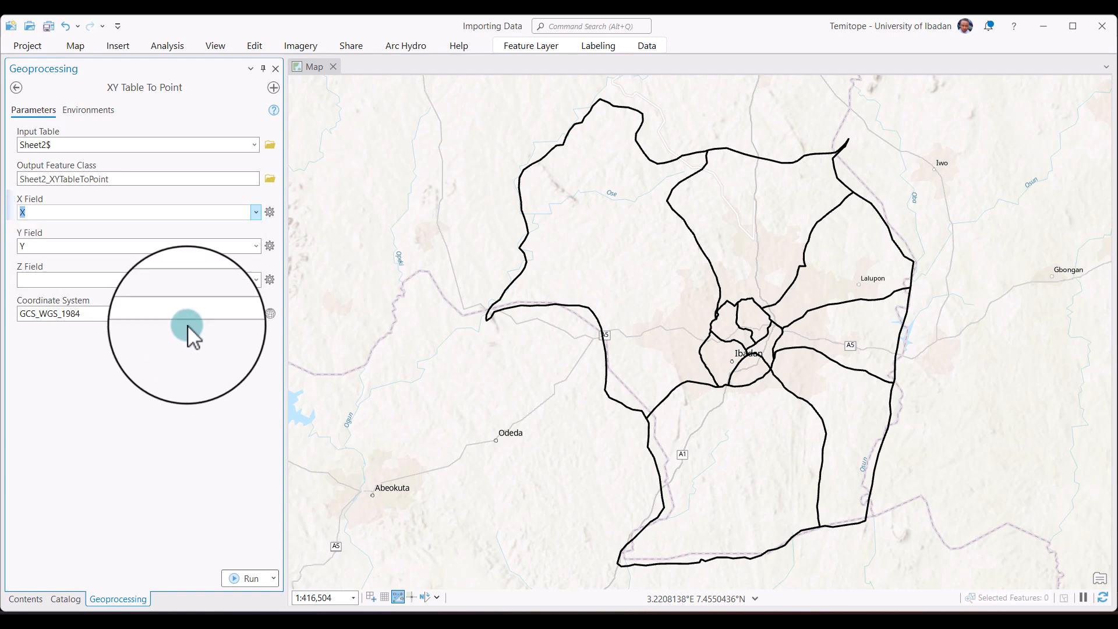
left_click(254, 246)
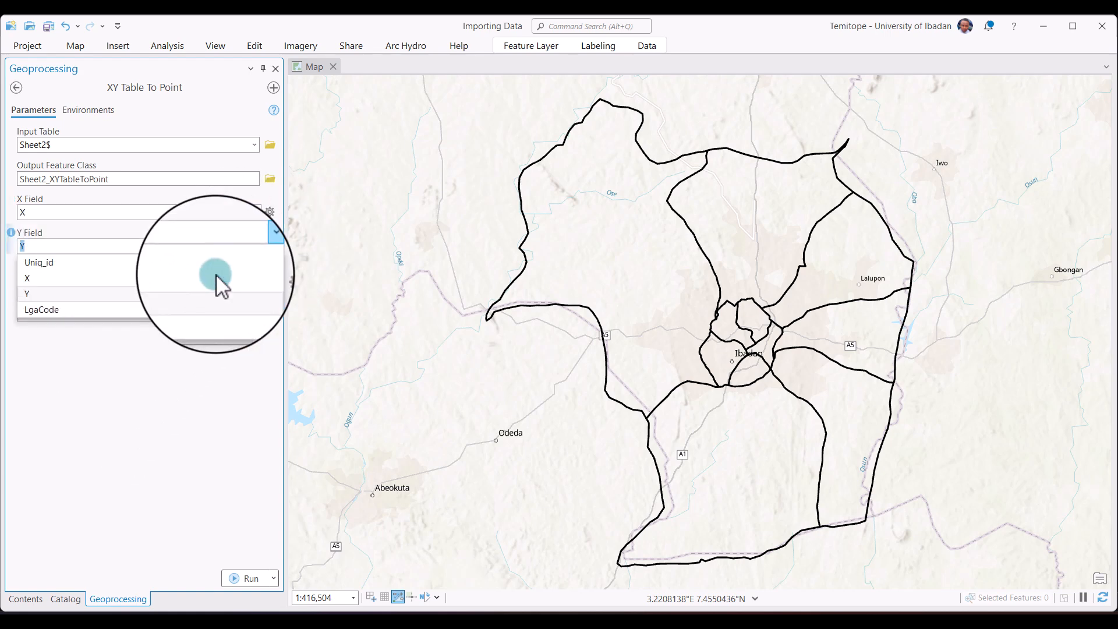
left_click(168, 397)
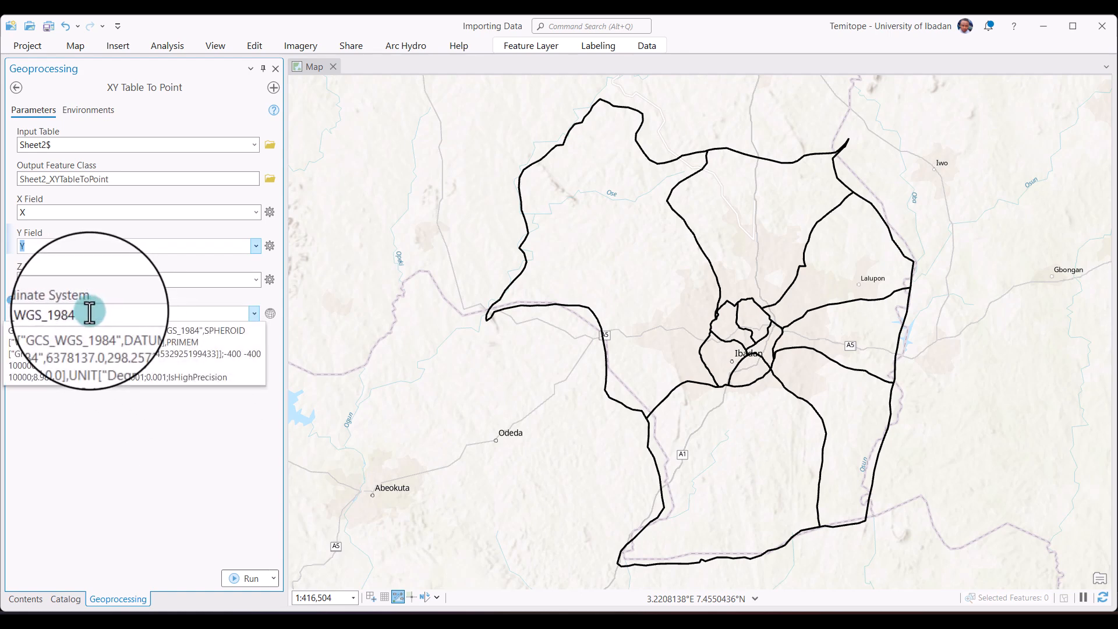
Set the coordinate system to GCS_WGS_1984 and run the XY Table To Point conversion.
left_click(254, 310)
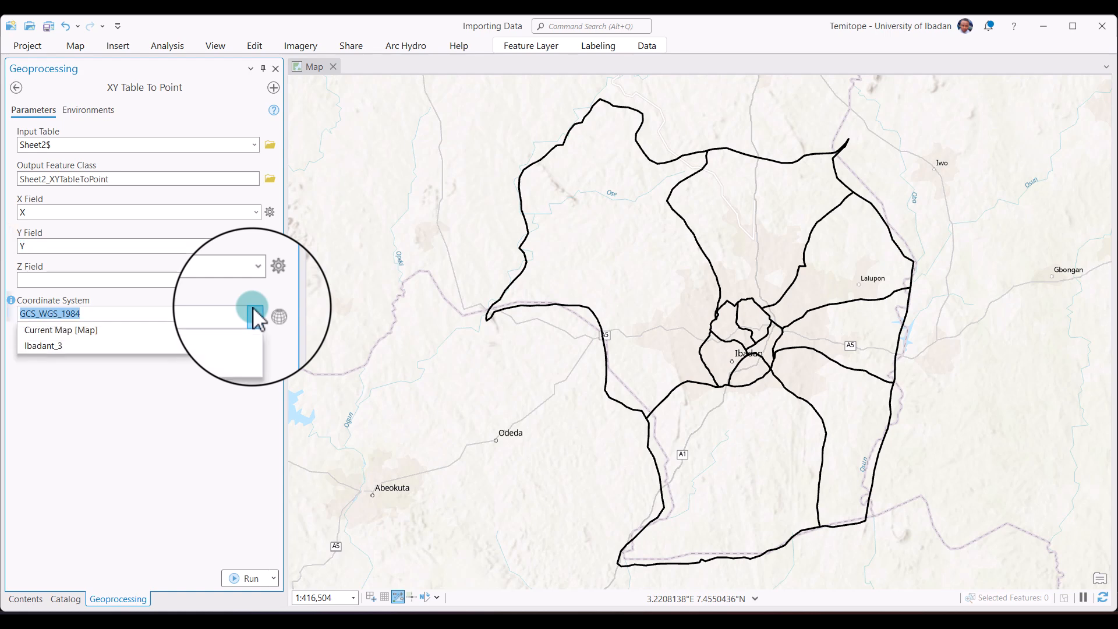
left_click(81, 344)
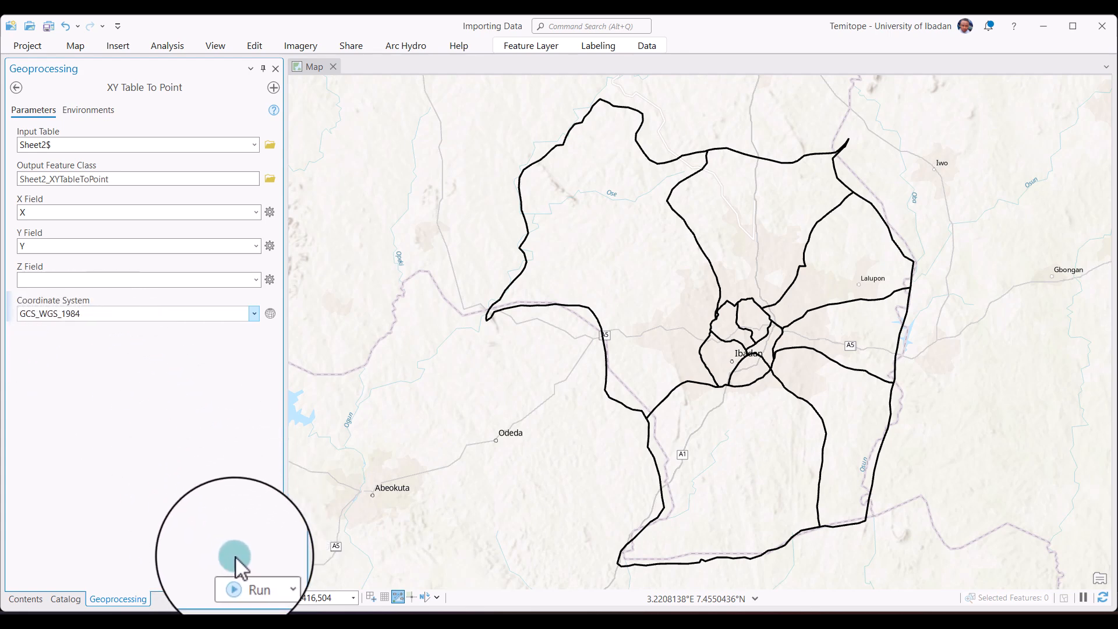
left_click(251, 580)
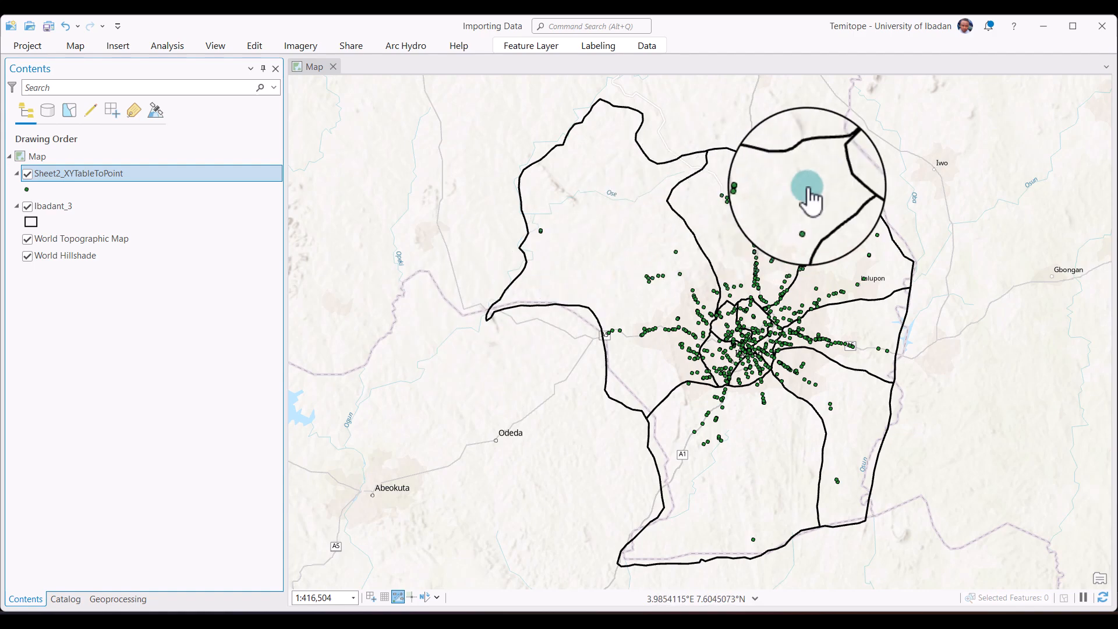
Rename the Sheet2_XYTableToPoint layer in the map as Filling Stations.
left_click(757, 213)
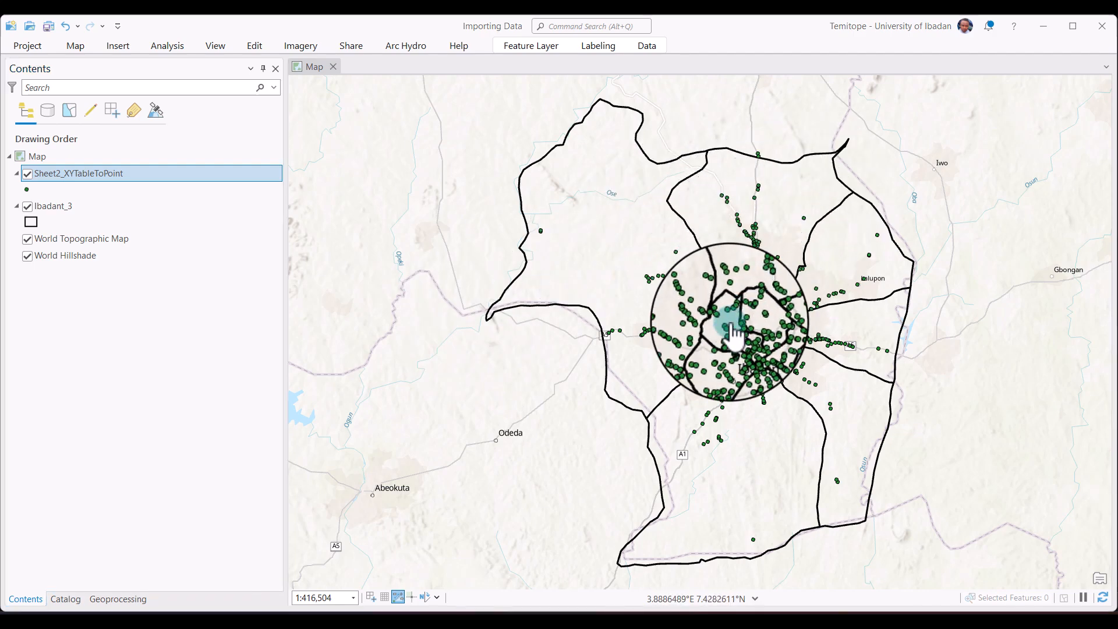
scroll(729, 326, "up", 2)
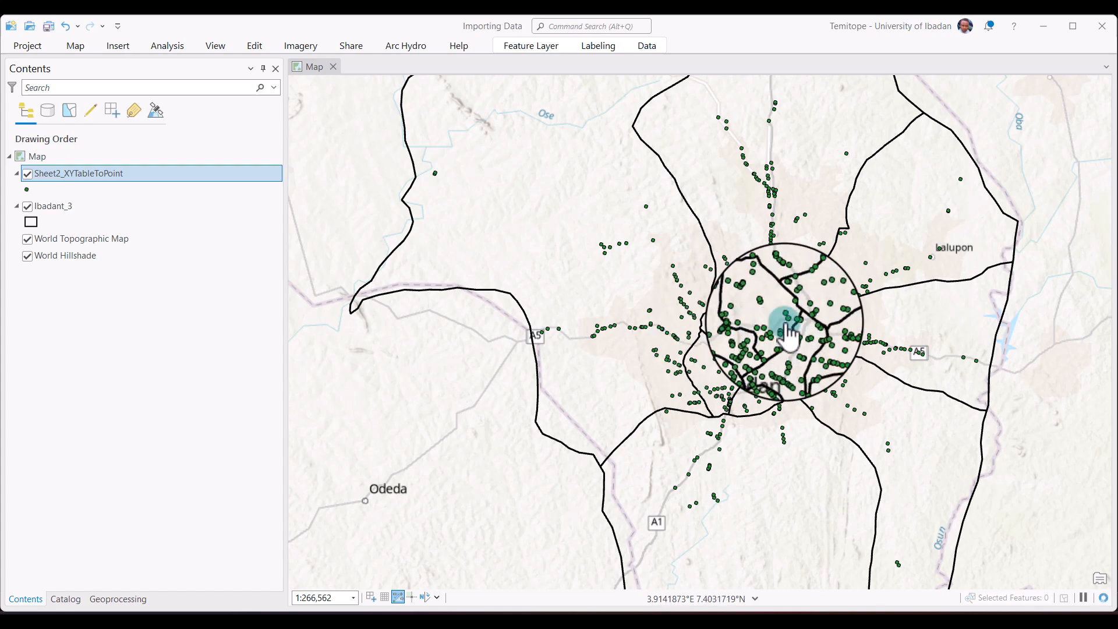
scroll(786, 335, "down", 2)
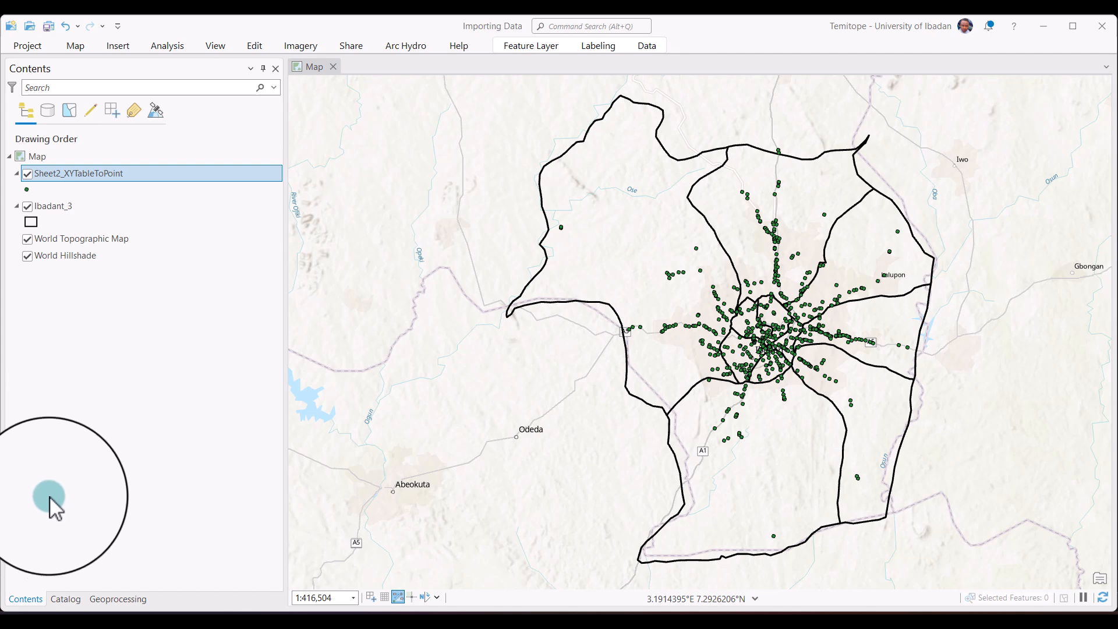
left_click(134, 173)
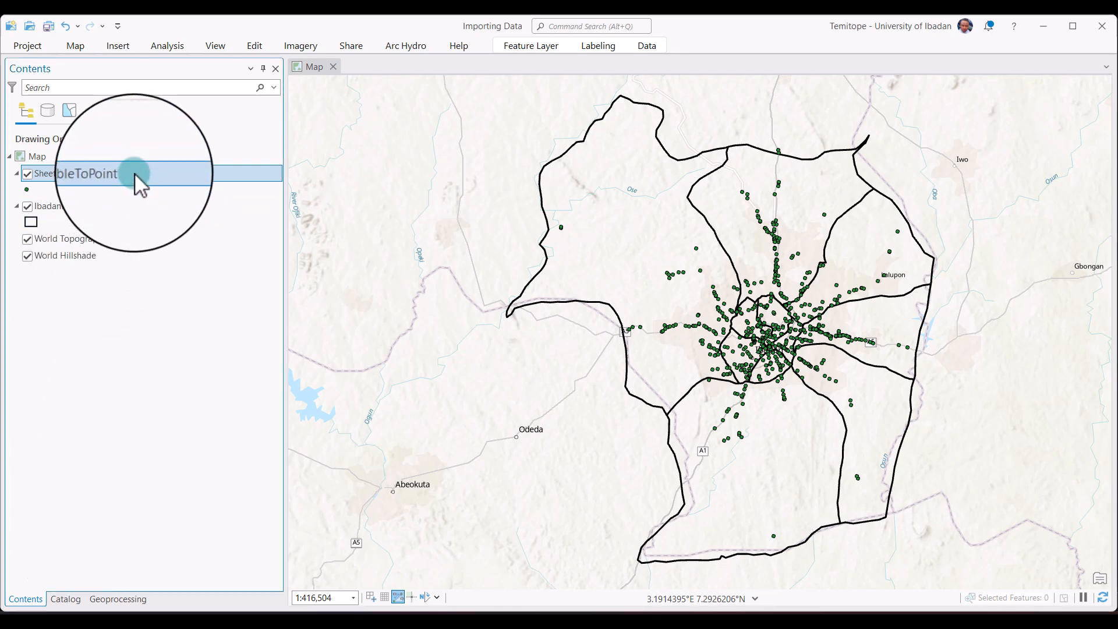
key("BackSpace")
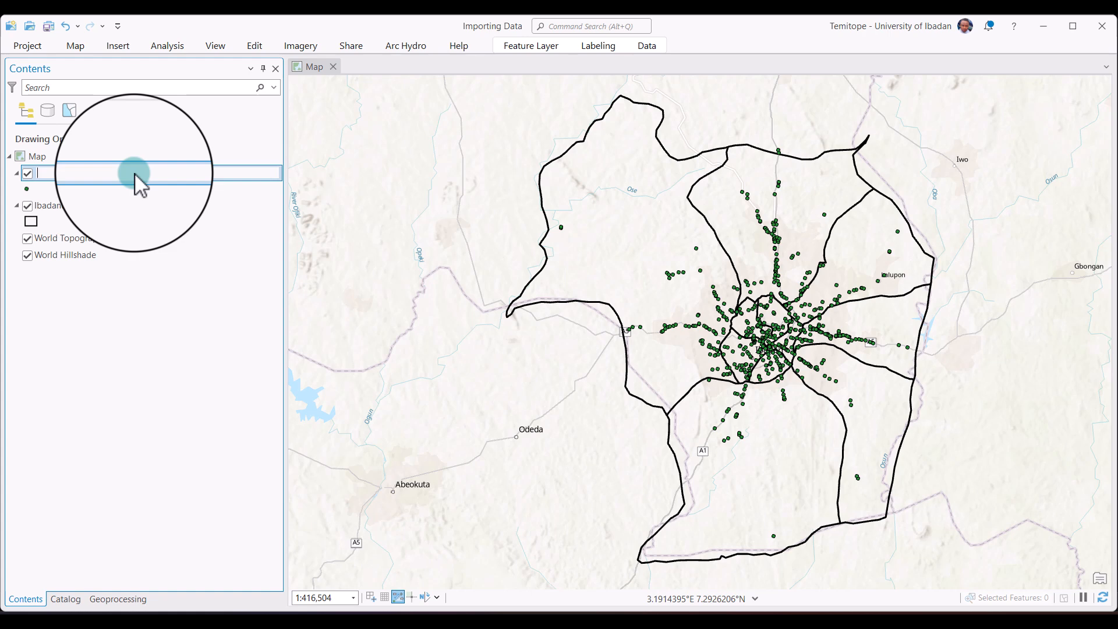
type("Fillings tations")
key("Return")
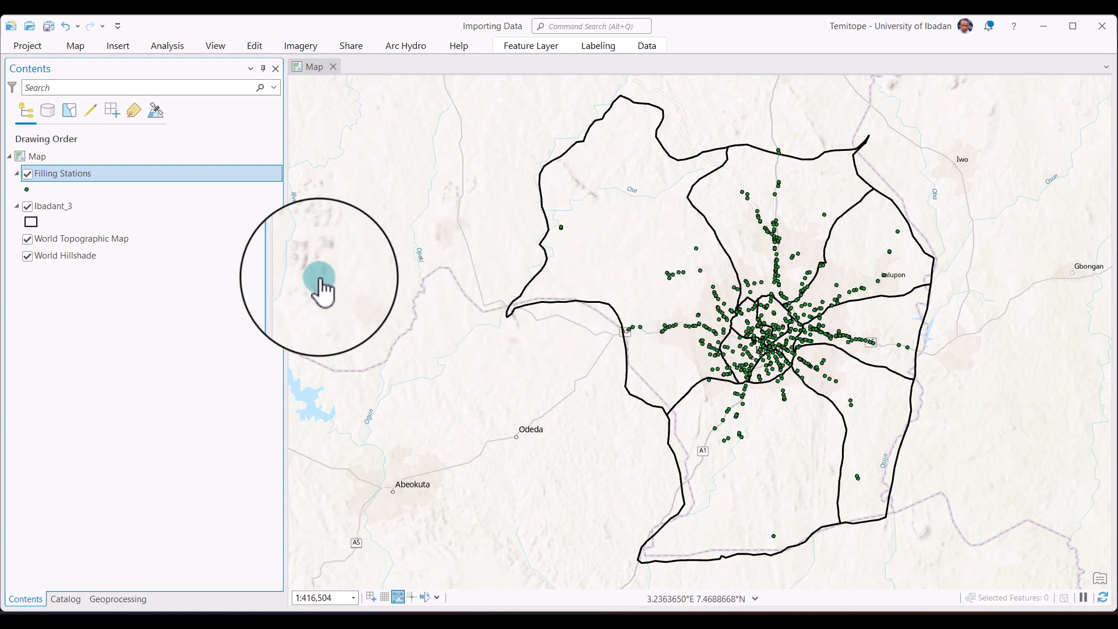
Rename the Sheet2_XYTableToPoint feature class in Importing Data.gdb as FillingStation.
left_click(65, 598)
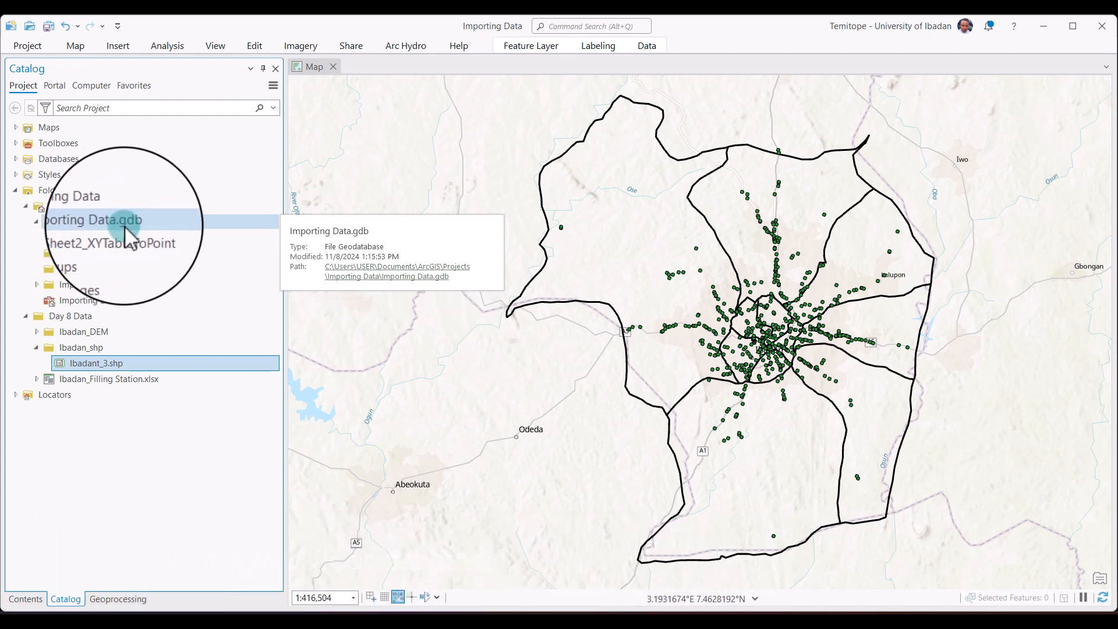
left_click(124, 236)
right_click(124, 236)
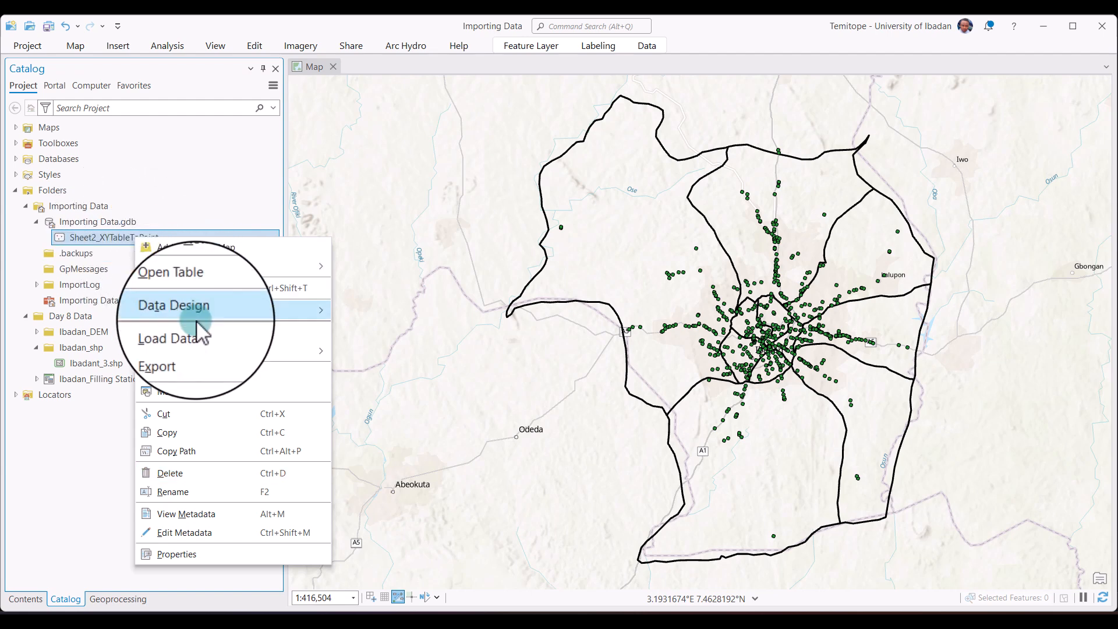
left_click(195, 492)
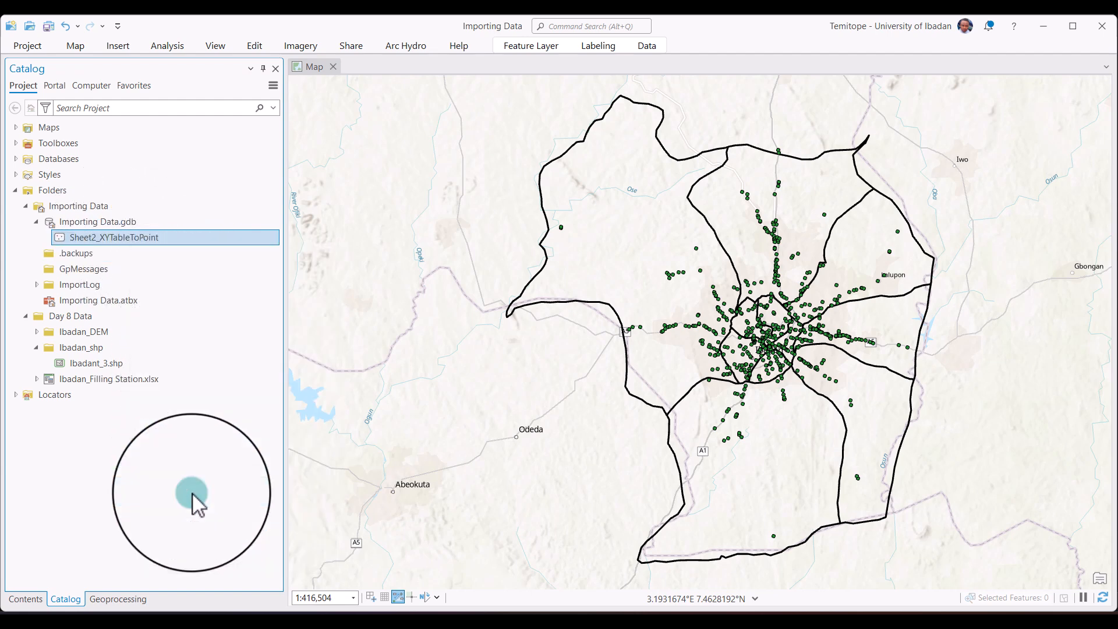
type("FillingStation")
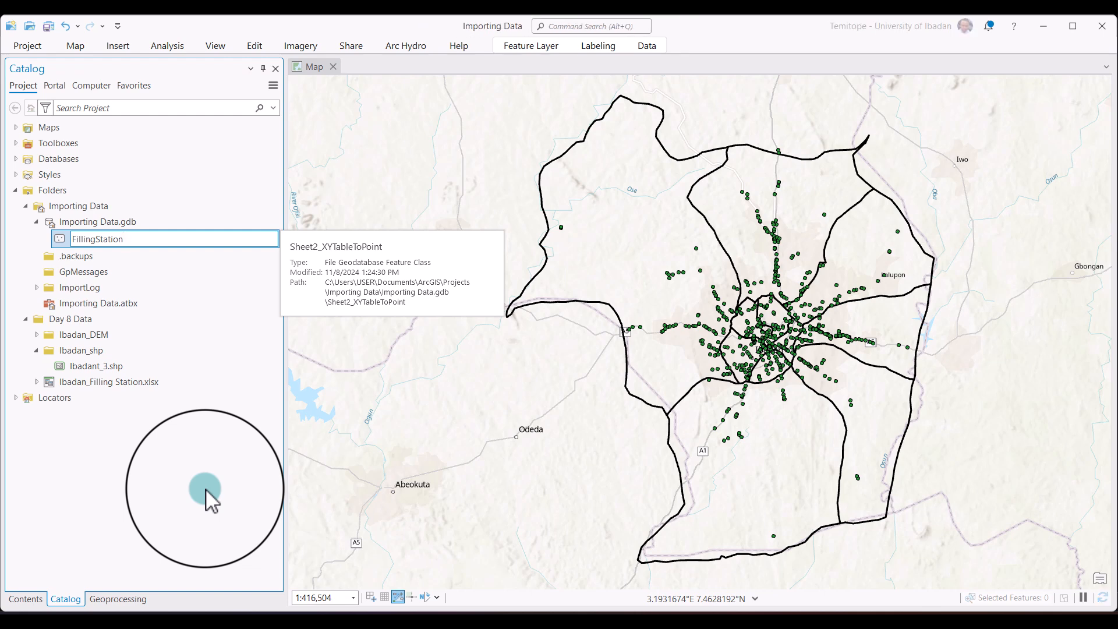
key("Return")
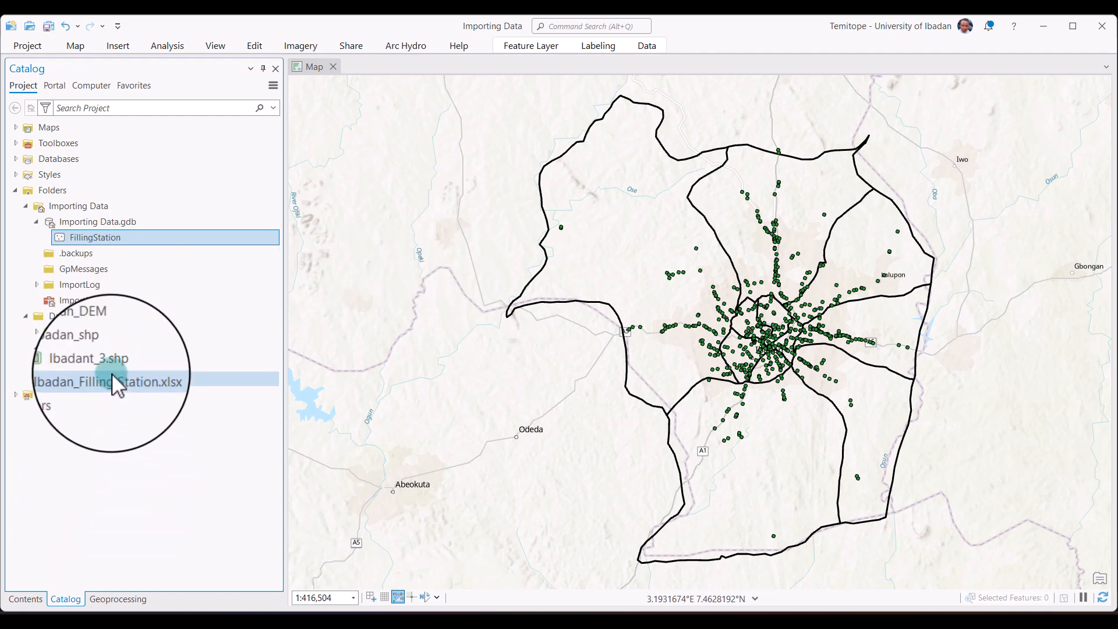
Export the Ibadant_3 layer's features to Importing Data.gdb as a feature class named Ibadant_boundary.
left_click(44, 599)
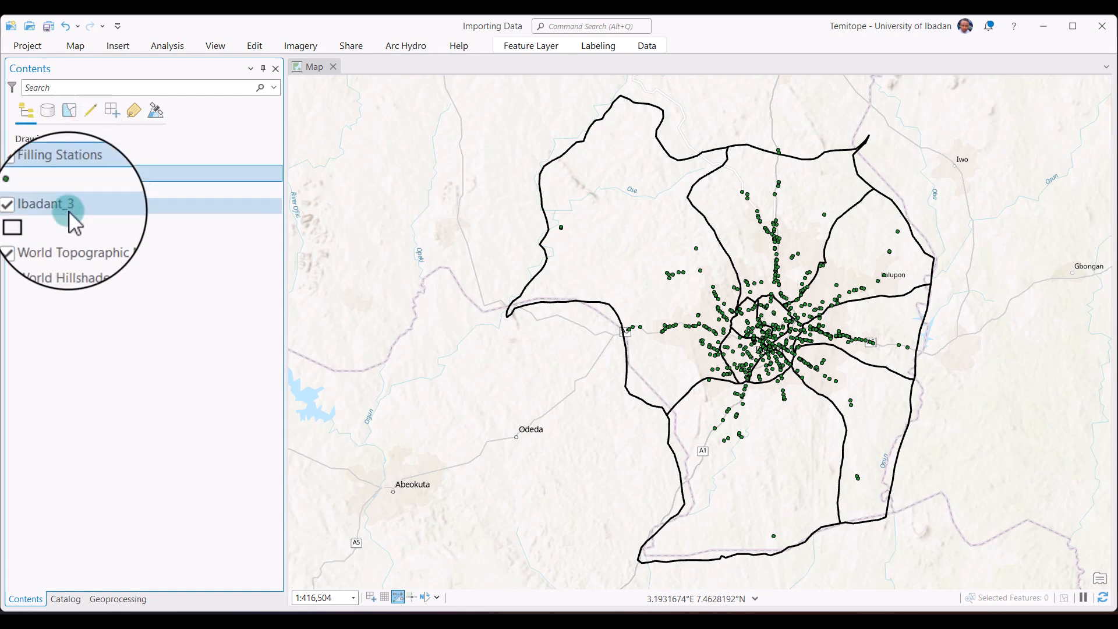
left_click(68, 211)
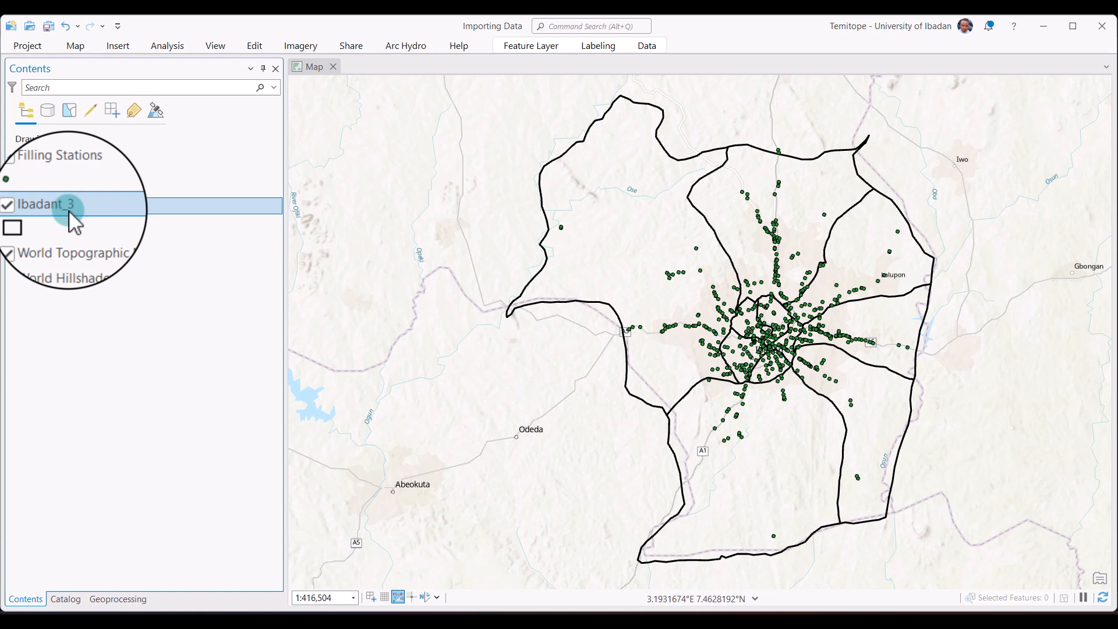
right_click(69, 211)
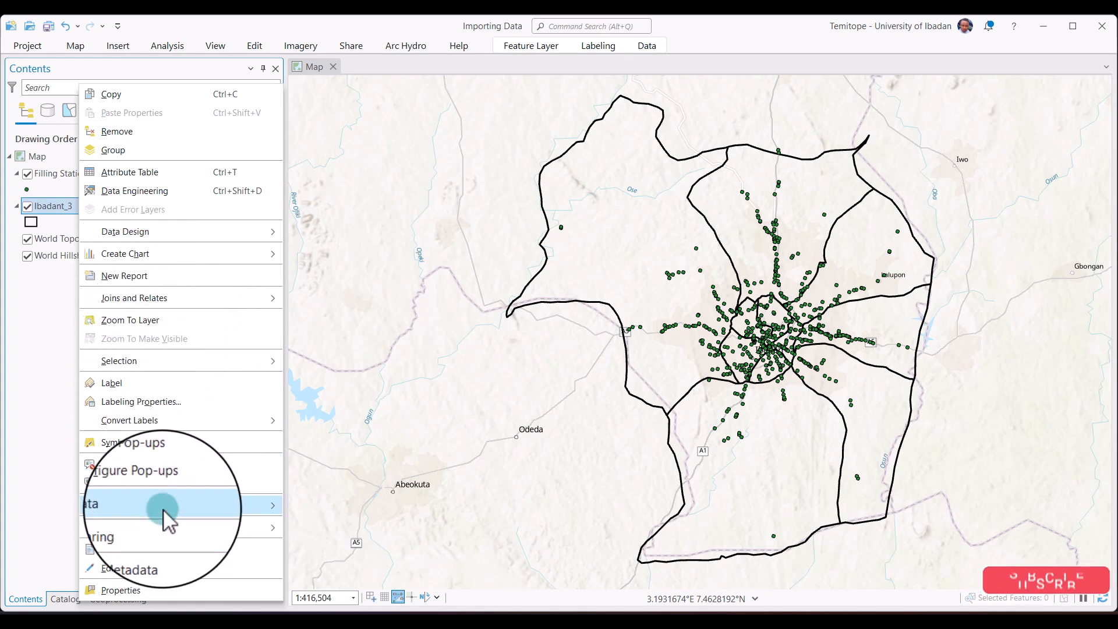
mouse_move(163, 509)
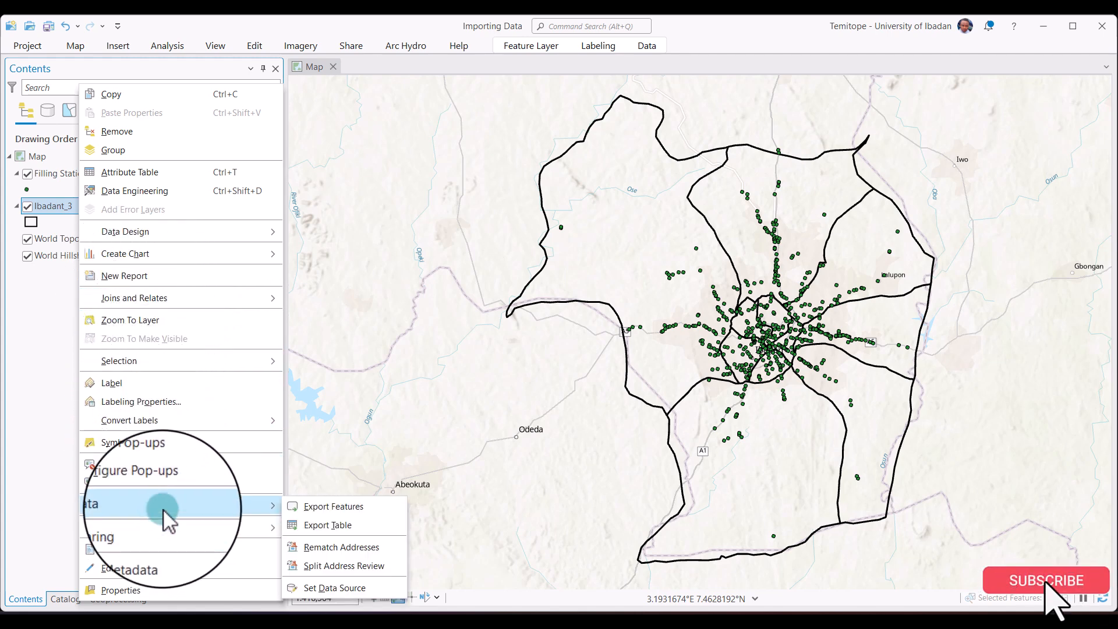
left_click(346, 511)
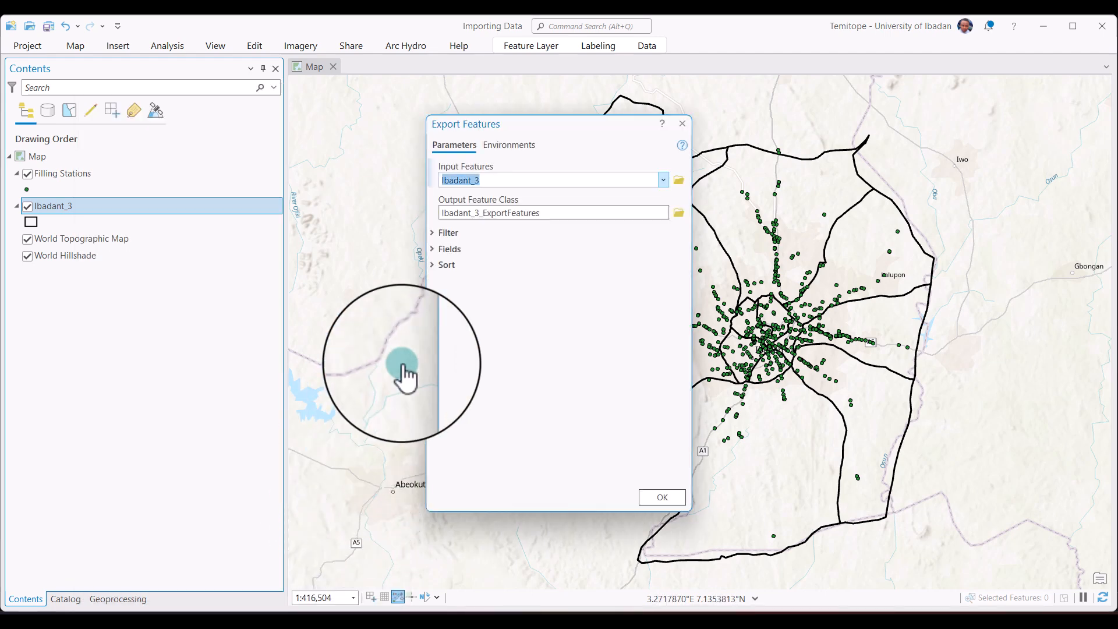
left_click(544, 213)
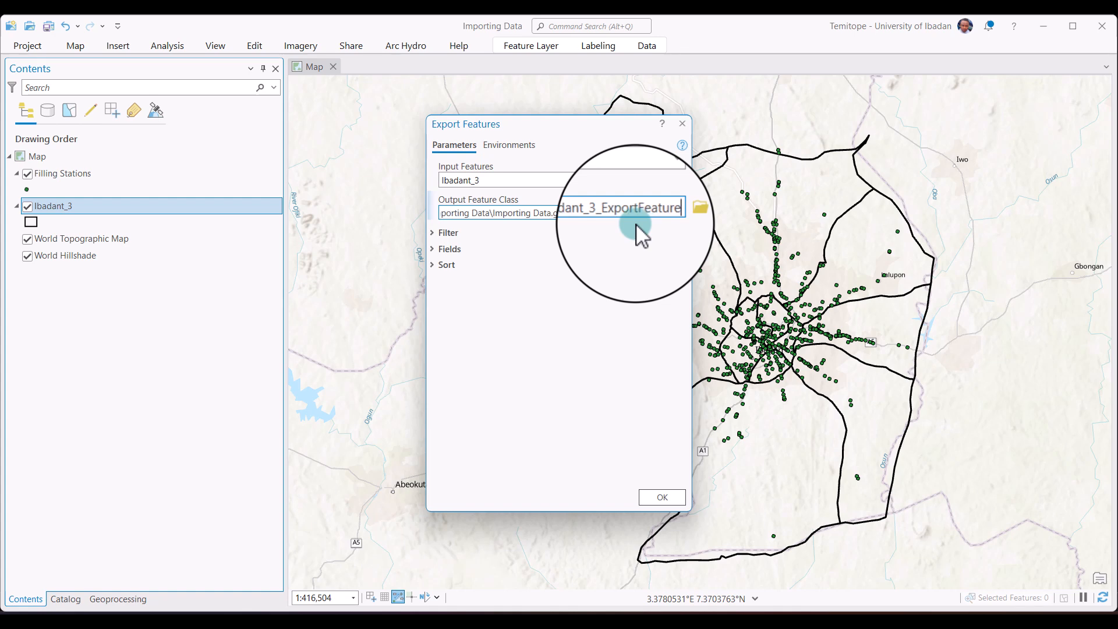
key("BackSpace")
key("BackSpace")
key("BackSpace")
key("BackSpace")
key("BackSpace")
key("BackSpace")
key("BackSpace")
key("BackSpace")
key("BackSpace")
key("BackSpace")
key("BackSpace")
key("BackSpace")
key("BackSpace")
key("BackSpace")
key("BackSpace")
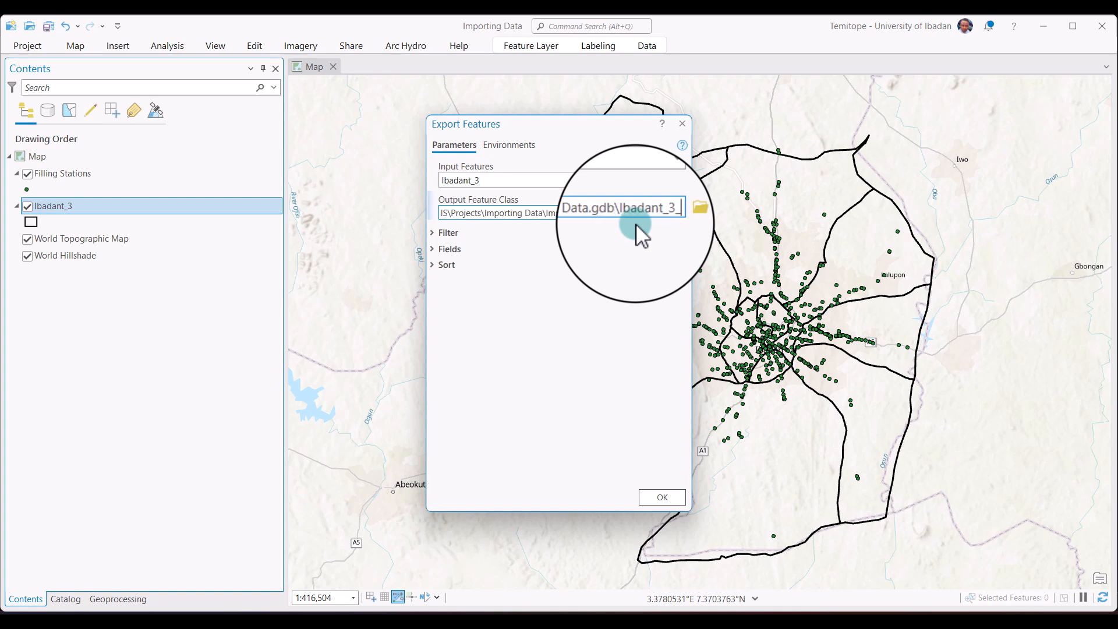
type("bo")
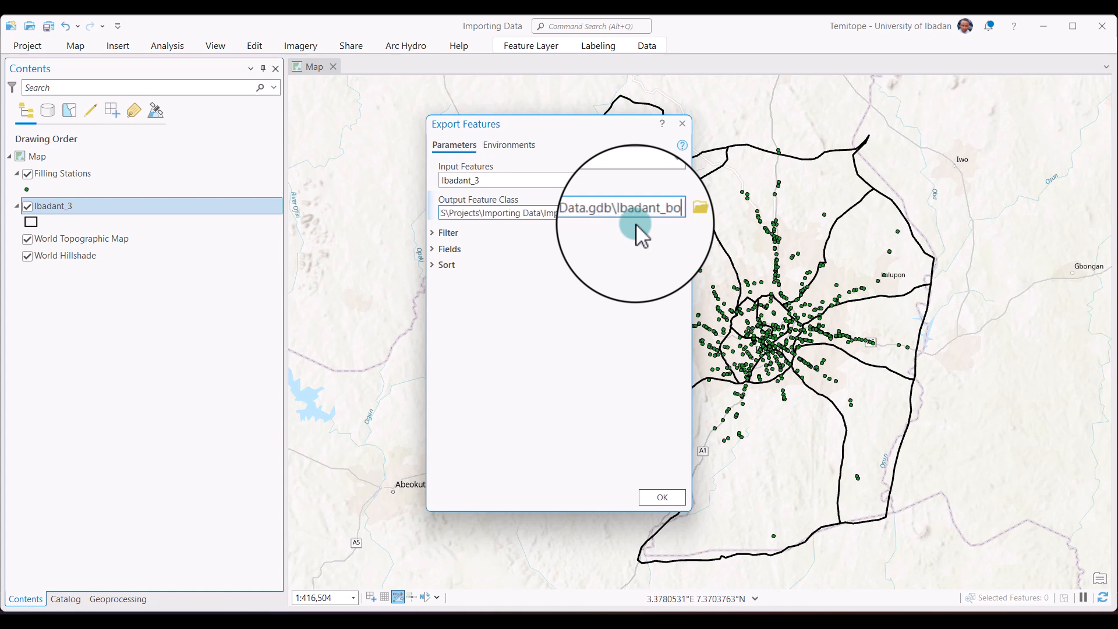
type("undary")
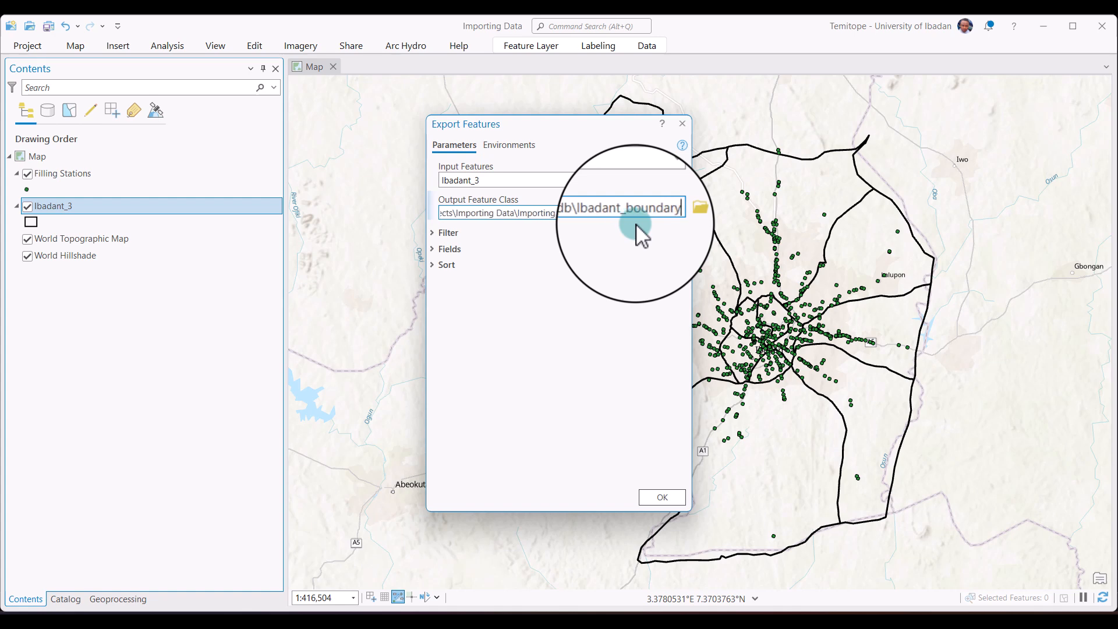
left_click(670, 492)
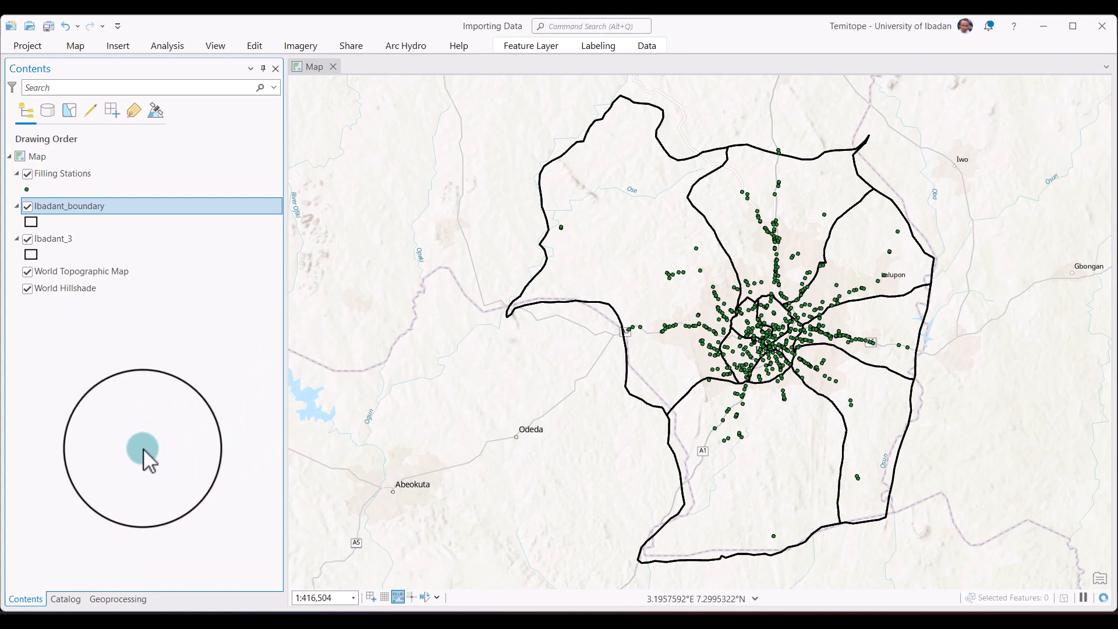
Check the geodatabase contents in the catalog, then remove the Filling Stations, Ibadant_boundary and Ibadant_3 layers from the map.
left_click(70, 599)
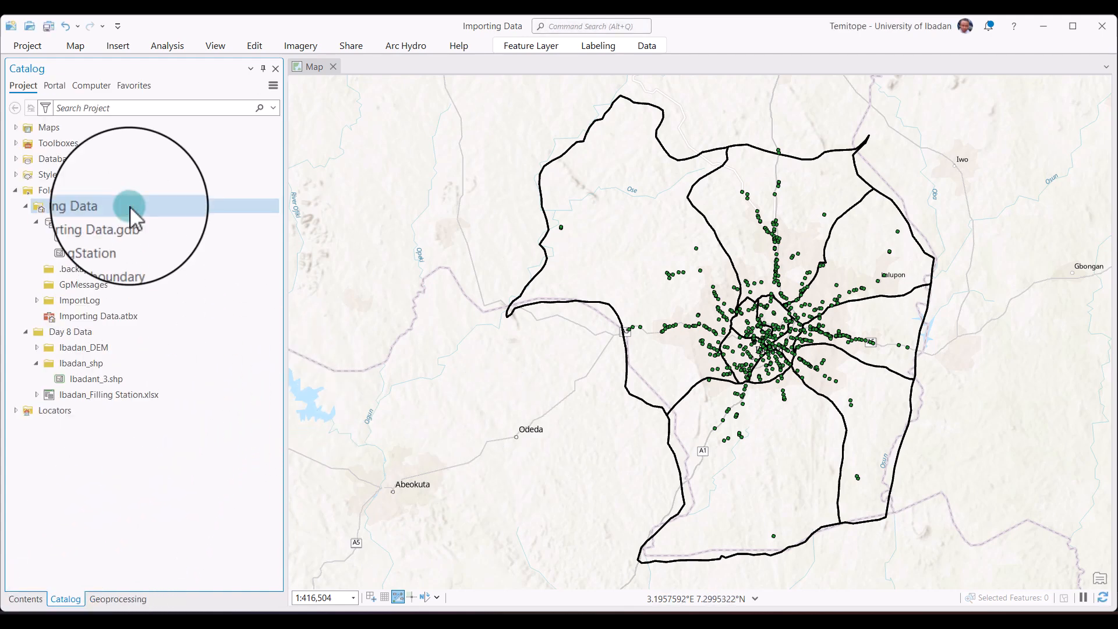
left_click(114, 254)
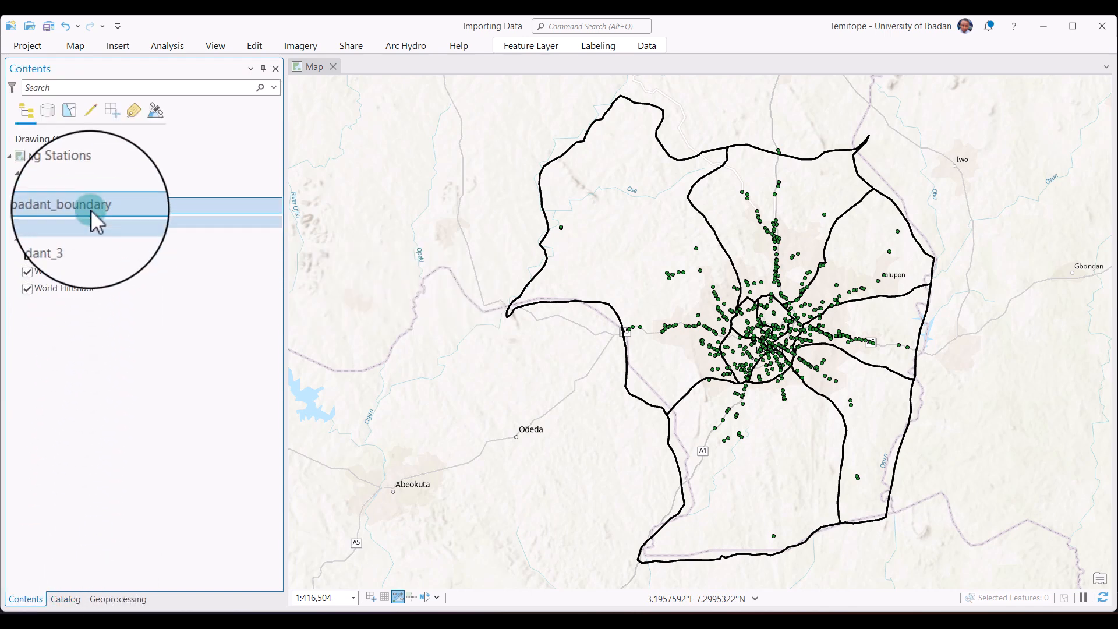
left_click(85, 173, "ctrl")
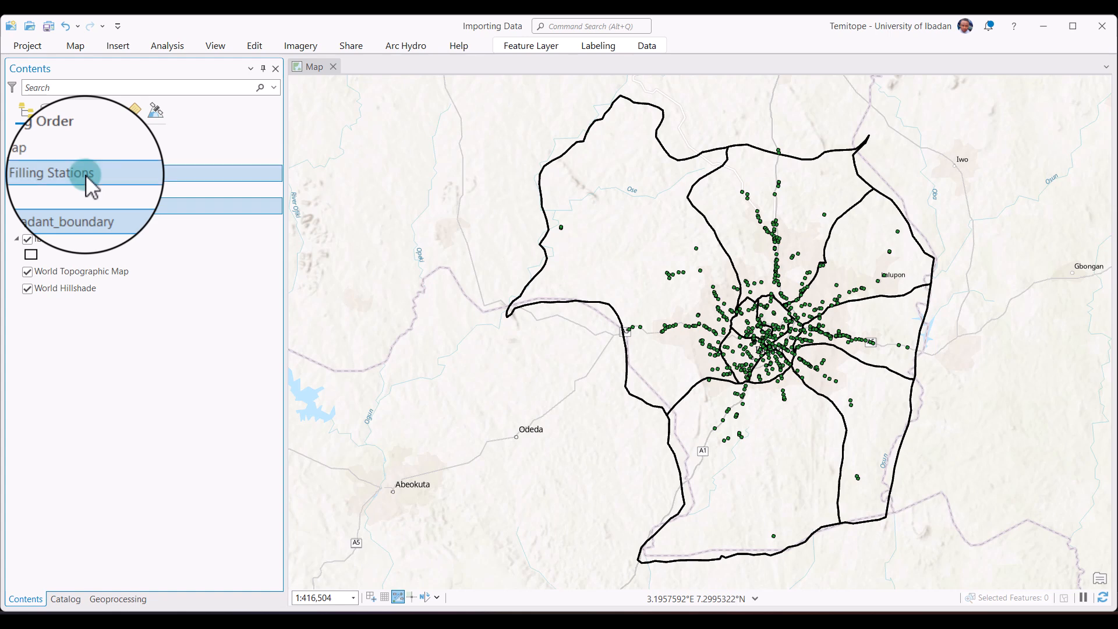
right_click(86, 173)
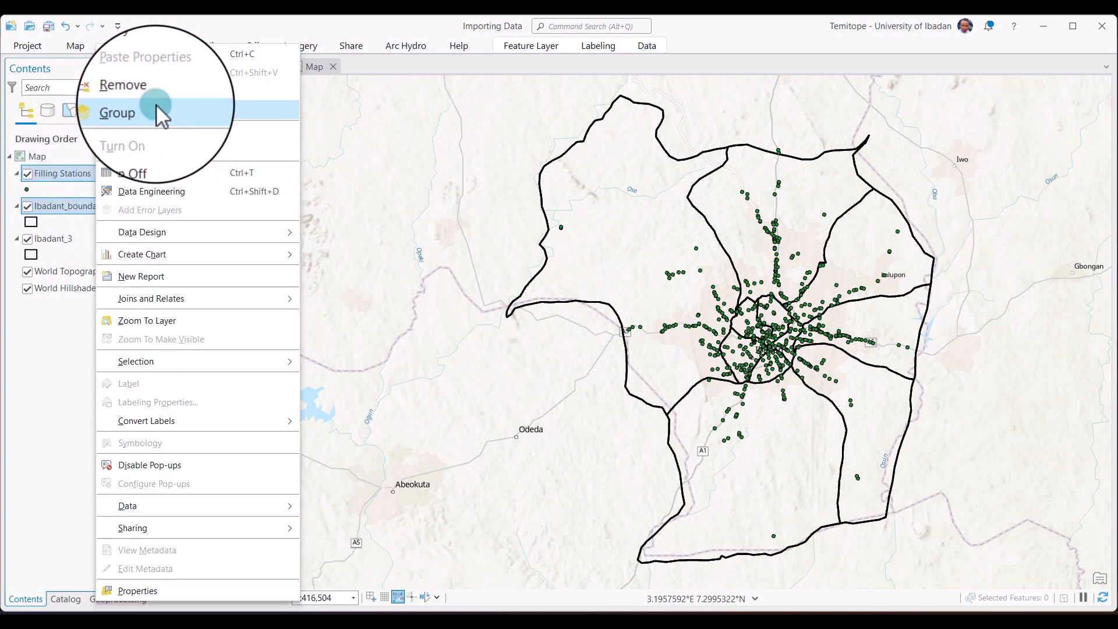
left_click(165, 96)
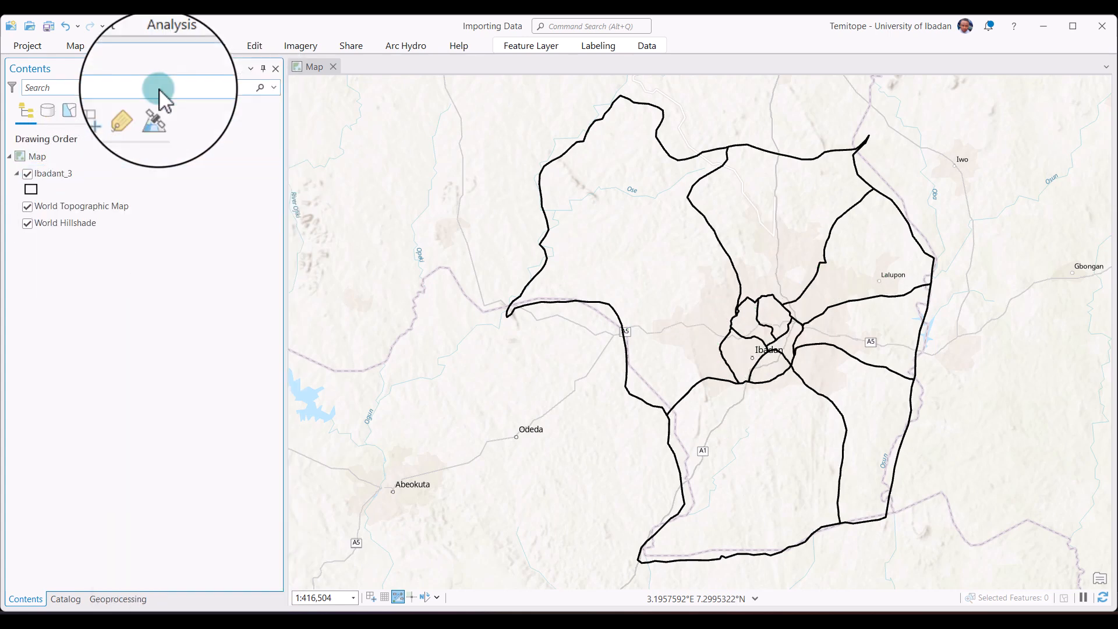
Add the FillingStation and Ibadant_boundary feature classes from Importing Data.gdb to the map.
left_click(78, 600)
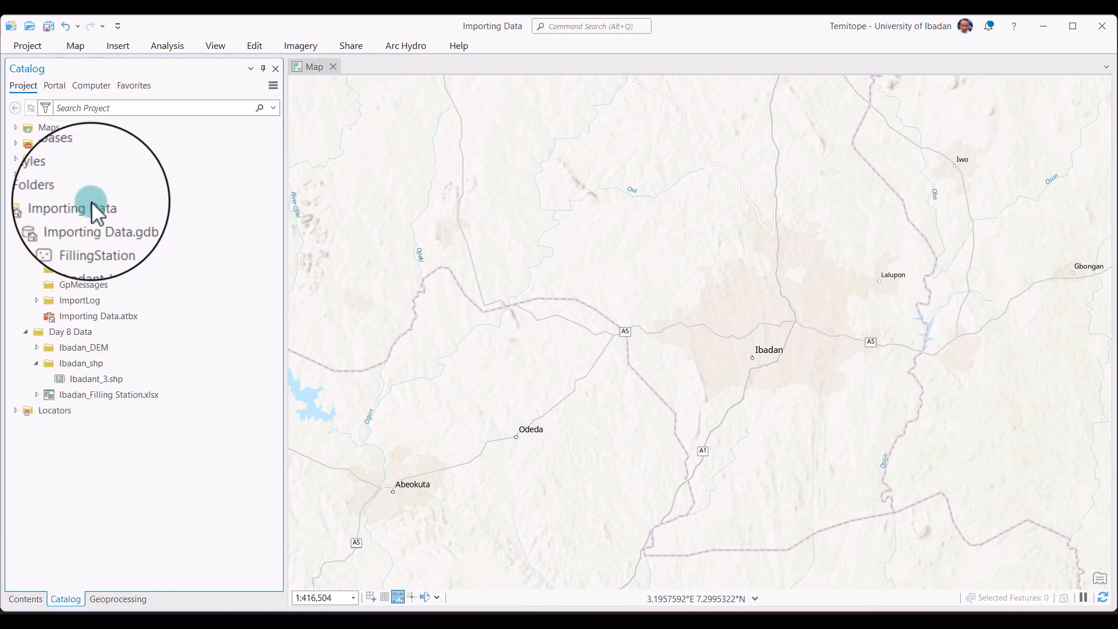
left_click_drag(87, 239, 429, 257)
left_click_drag(116, 254, 623, 259)
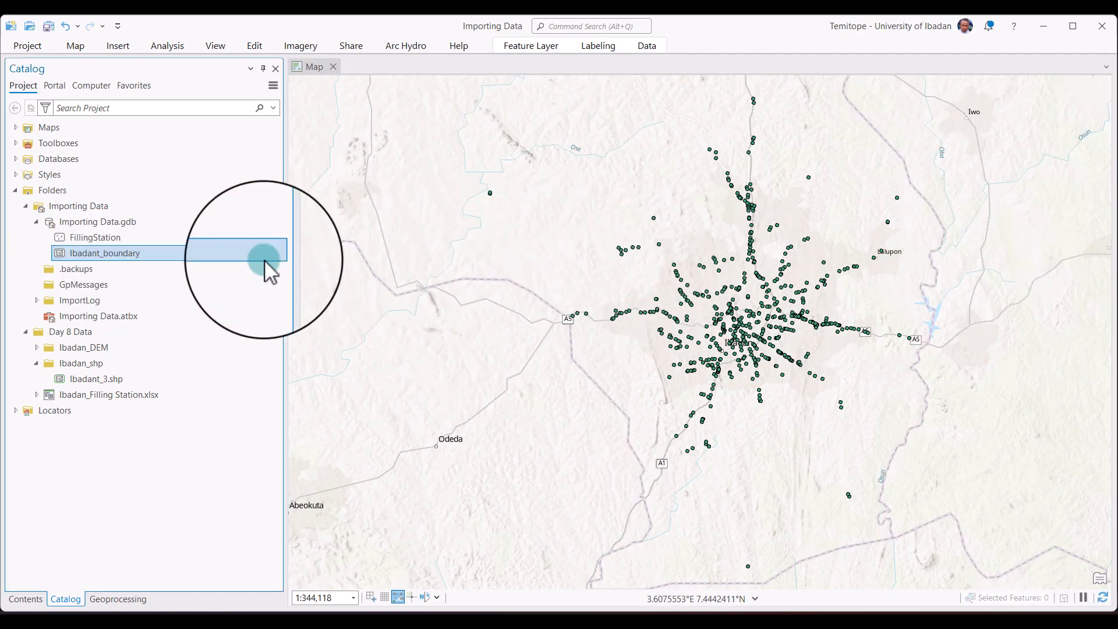
Add the Ibadant_boundary feature class from Importing Data.gdb to the map, then collapse the Day 8 Data folder.
left_click_drag(207, 256, 494, 254)
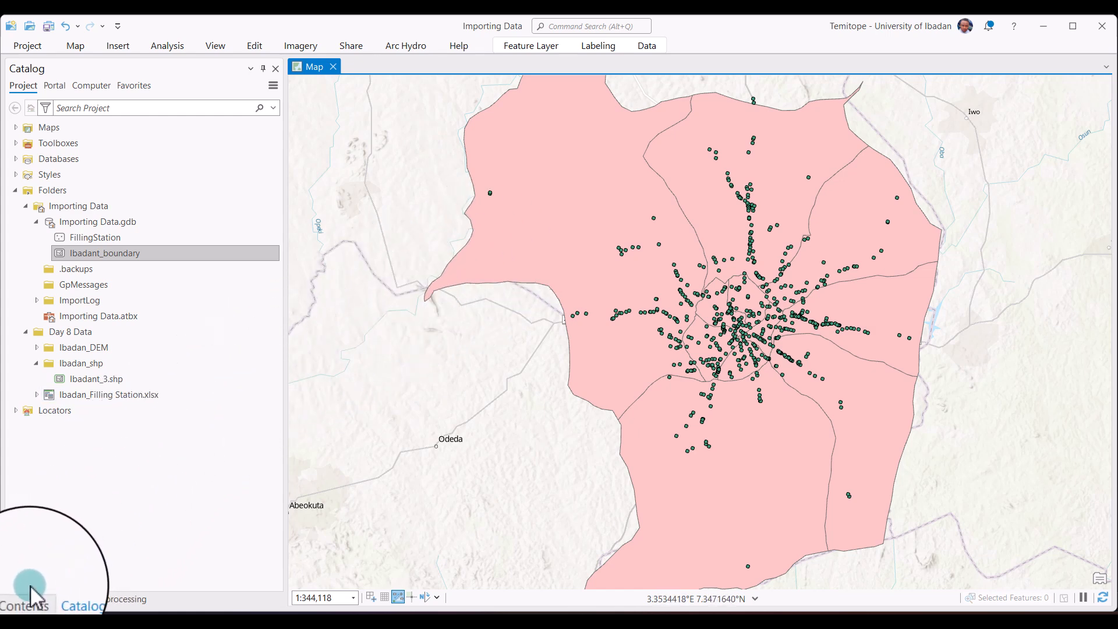
left_click(26, 330)
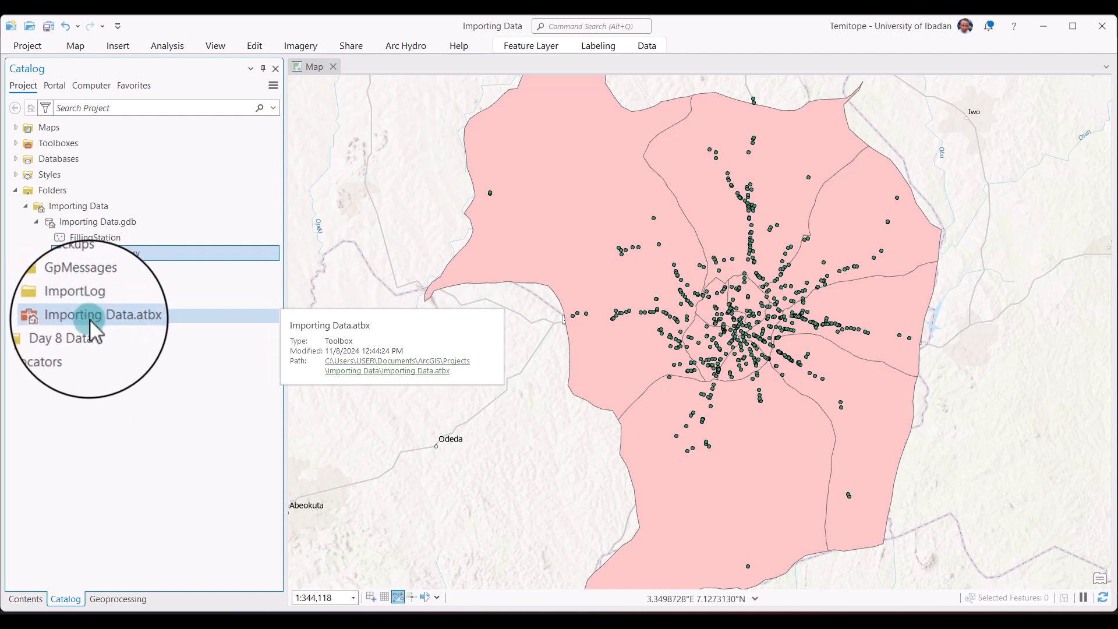
Create a new folder named Shapefile inside the Importing Data project folder.
right_click(93, 203)
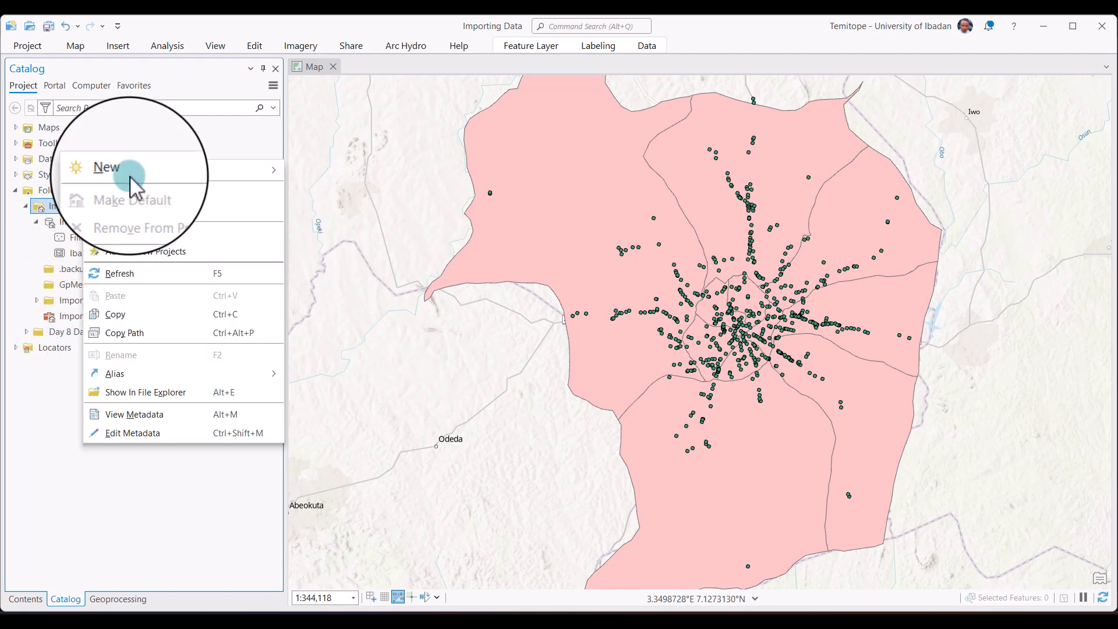
mouse_move(170, 174)
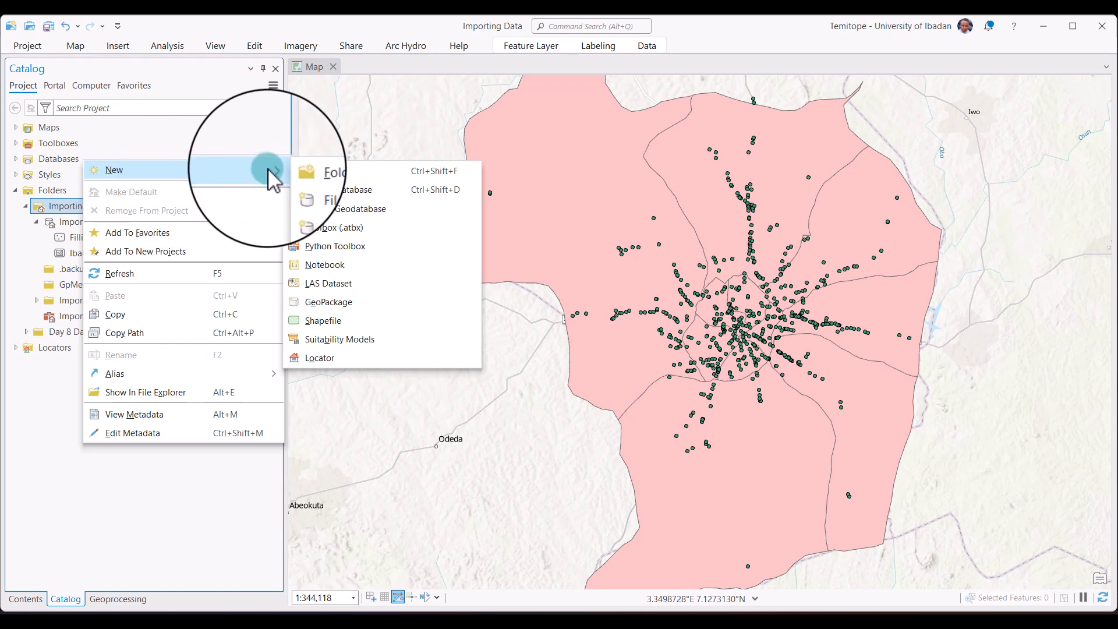
left_click(300, 174)
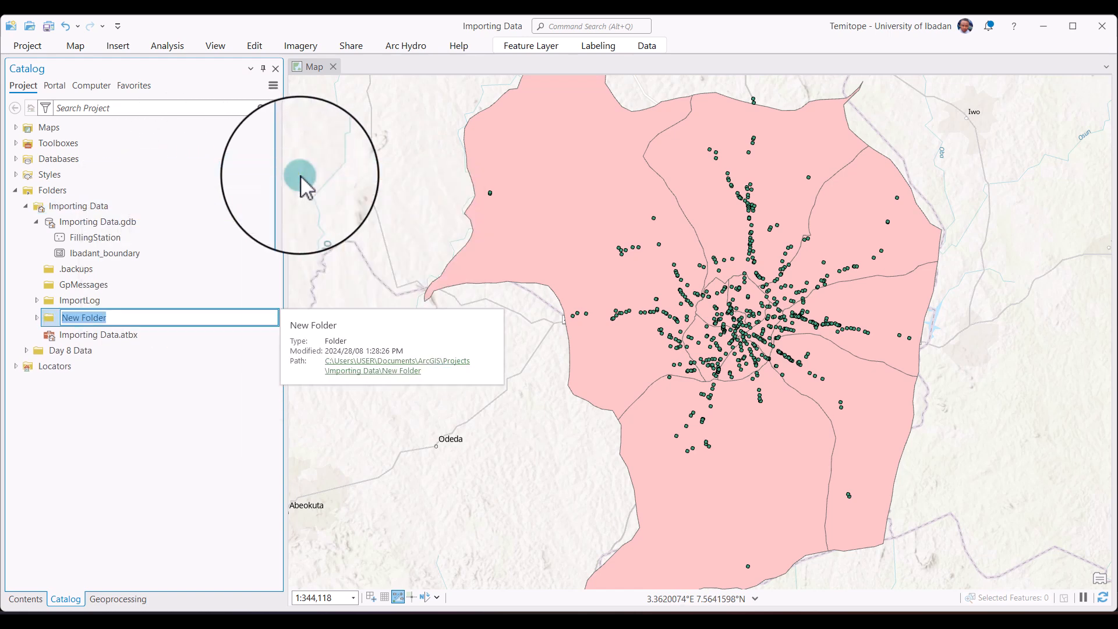
type("Shapefile")
left_click(68, 433)
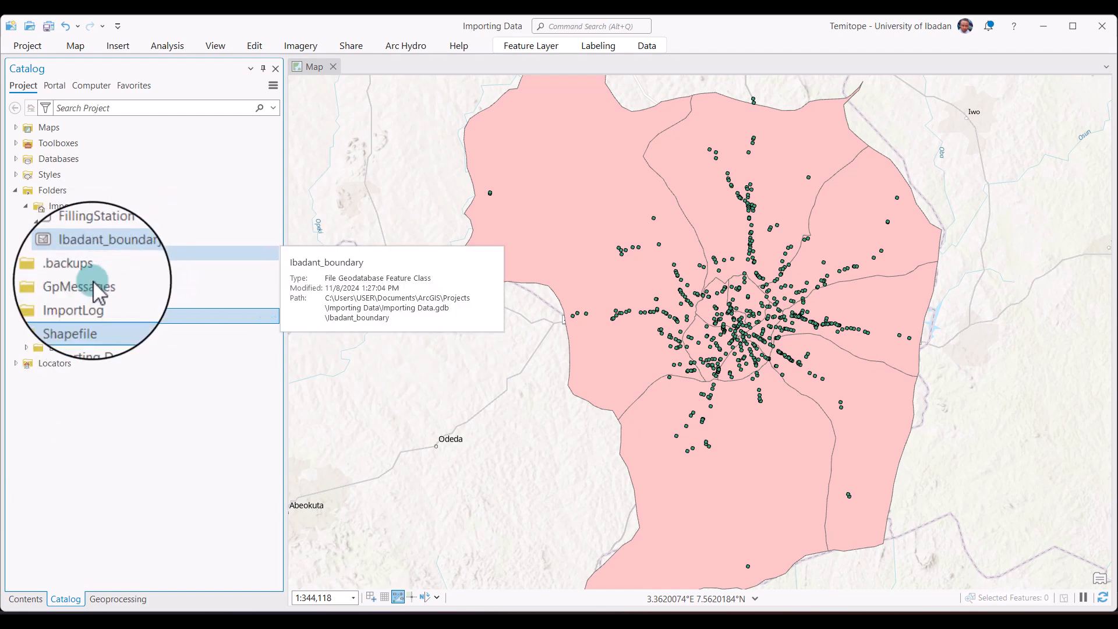
left_click(87, 318)
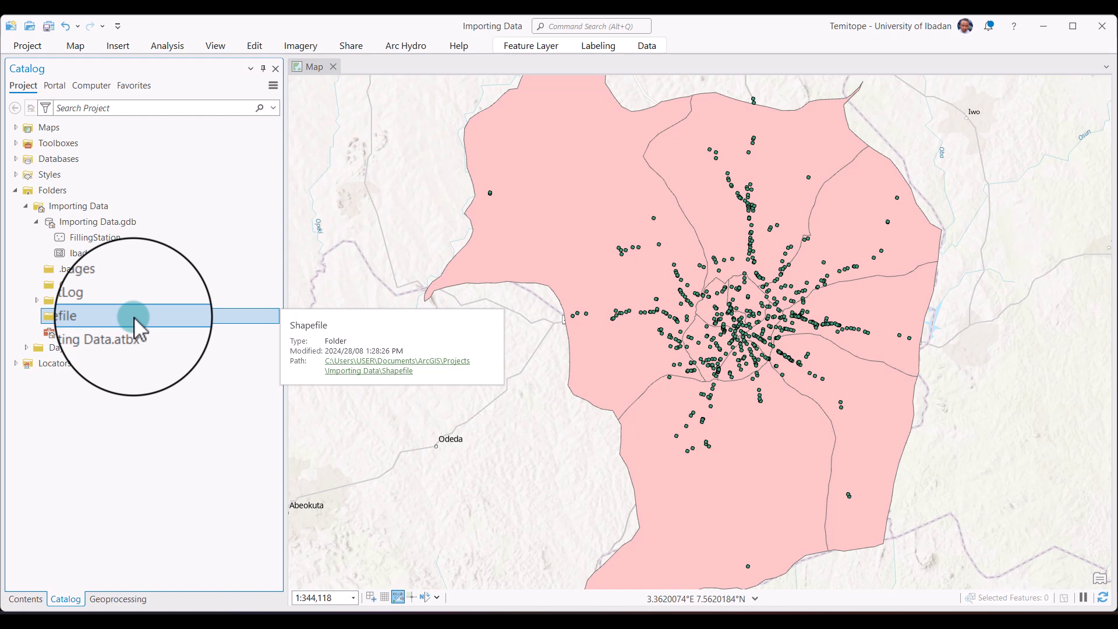
left_click(15, 191)
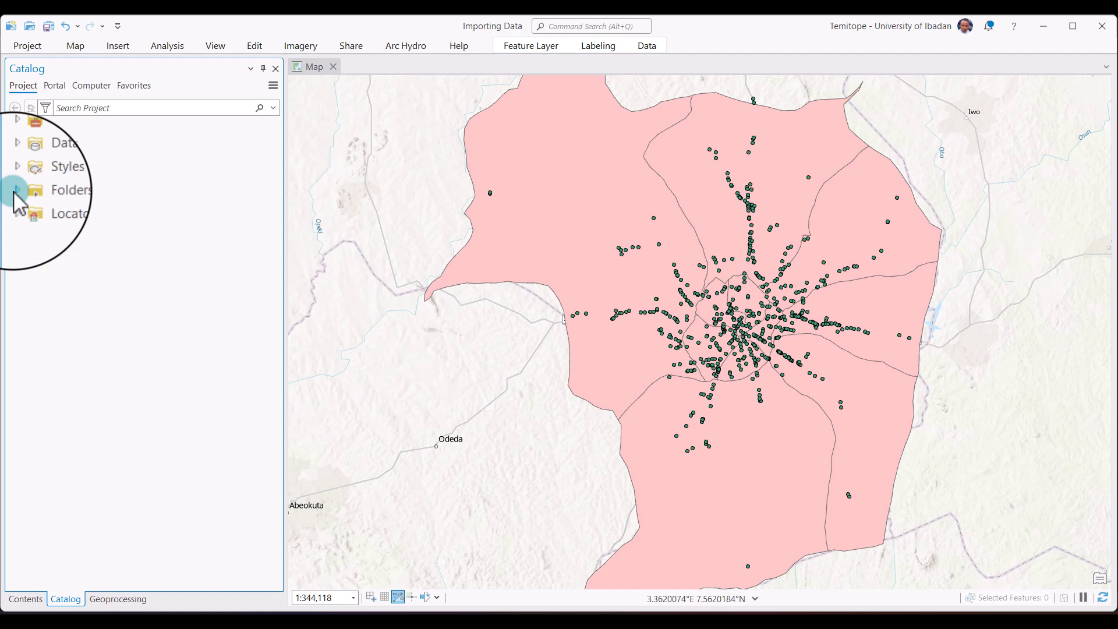
left_click(16, 192)
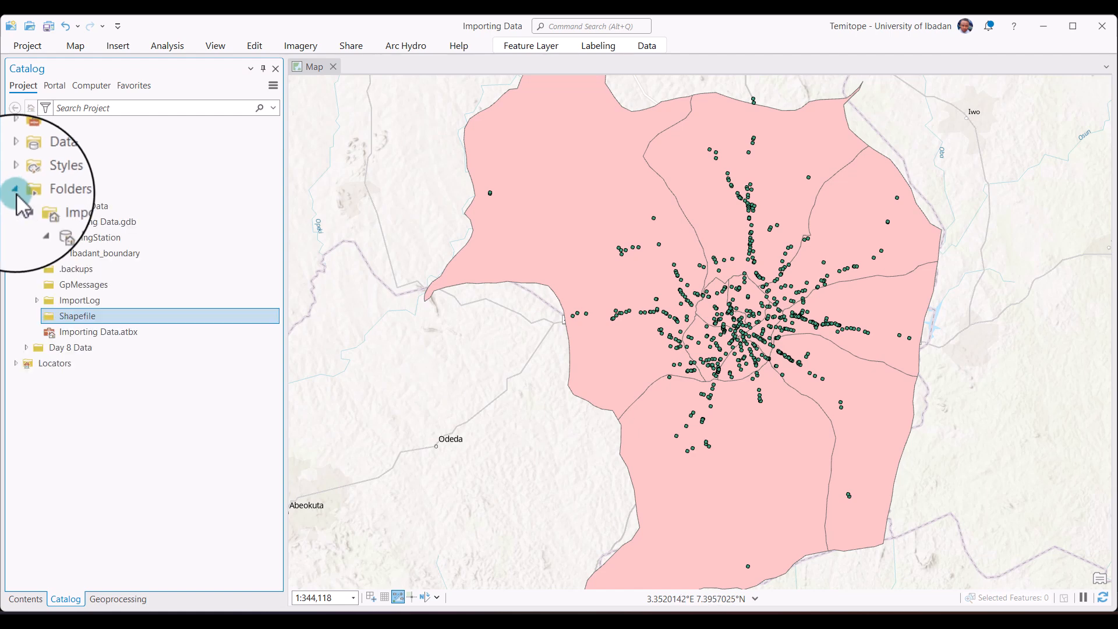
left_click(21, 194)
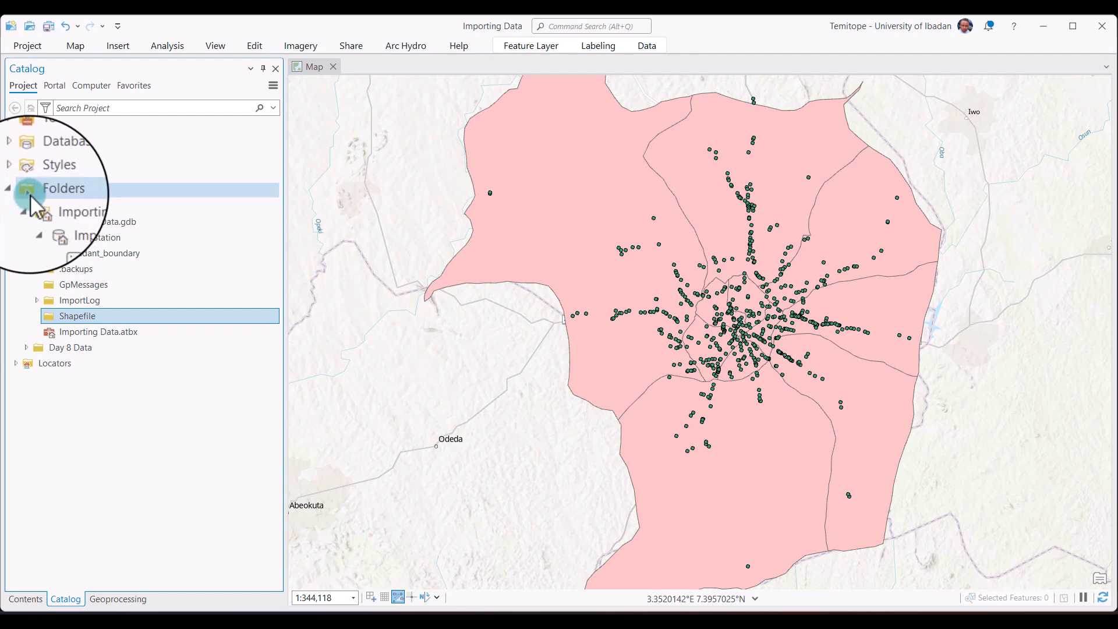
left_click(50, 206)
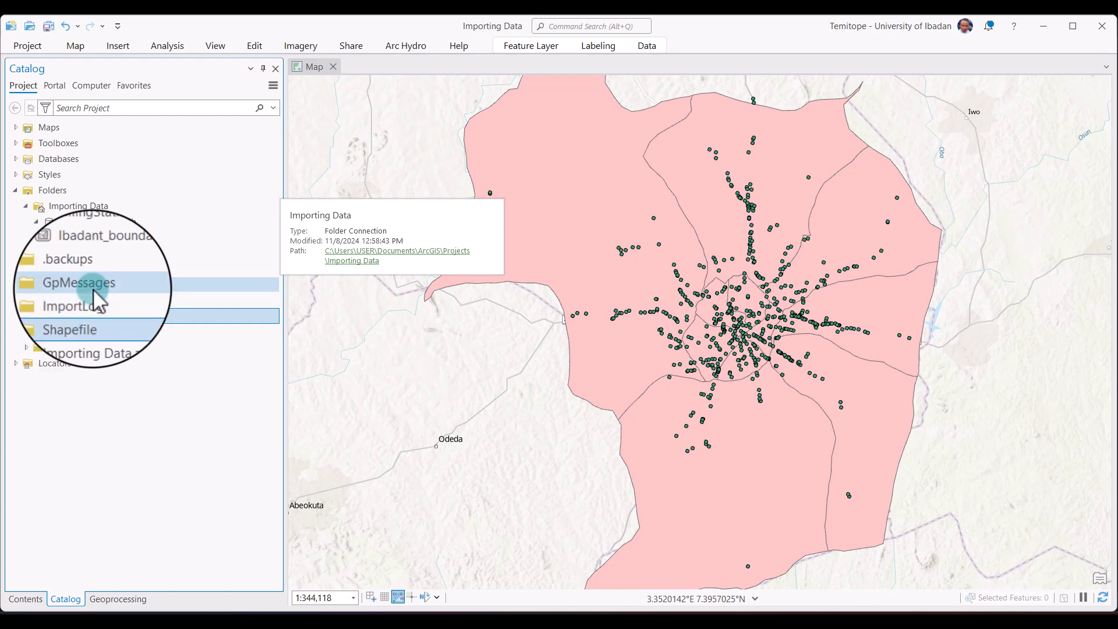
right_click(108, 225)
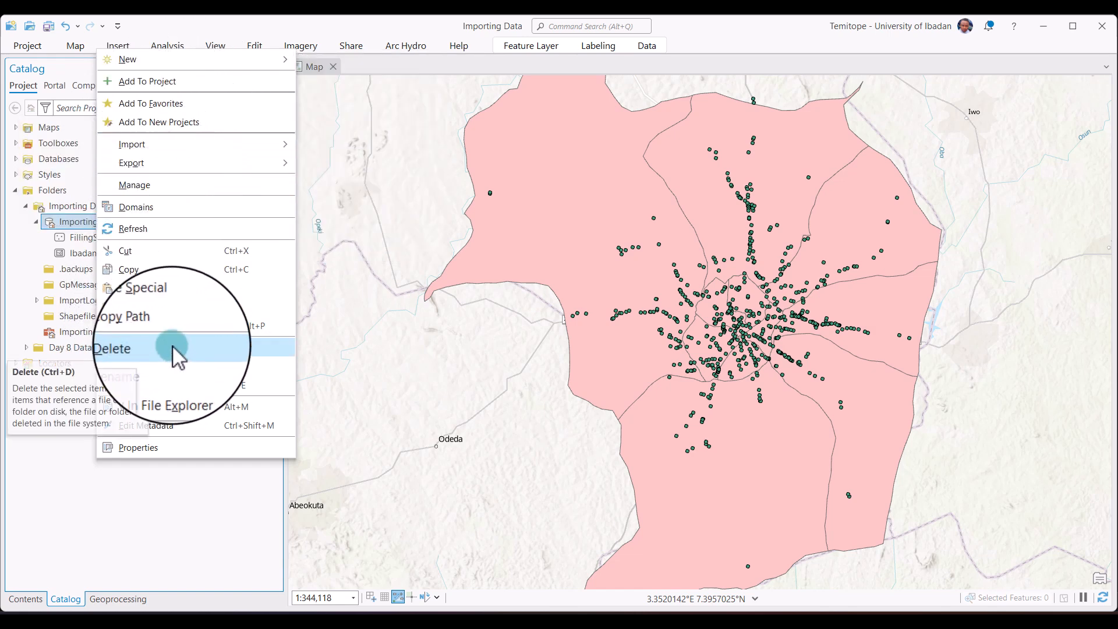
left_click(67, 515)
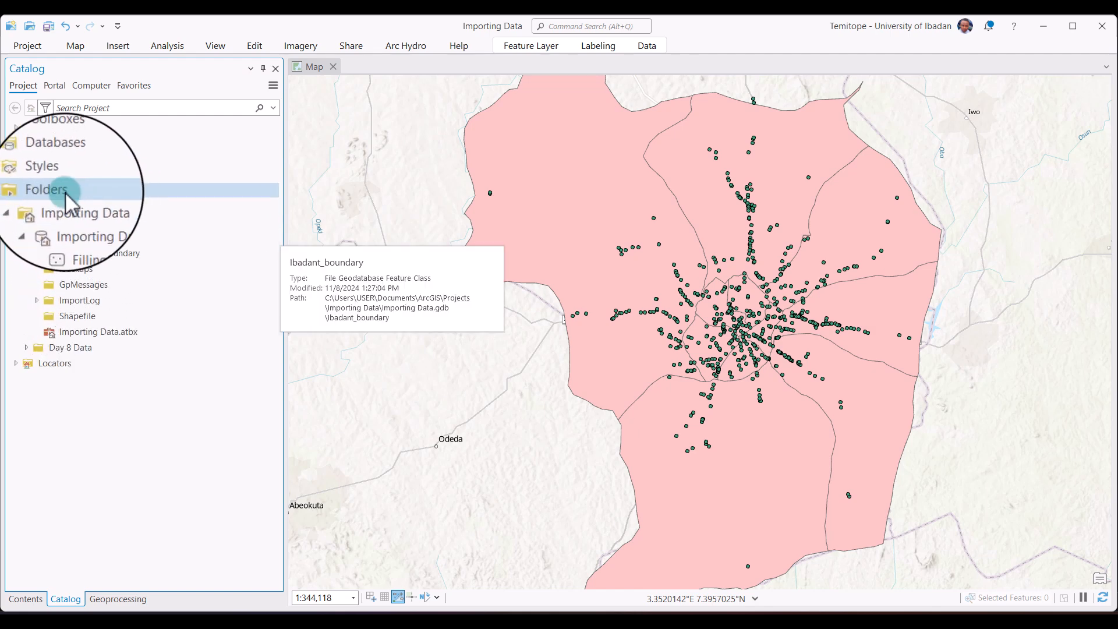
right_click(63, 192)
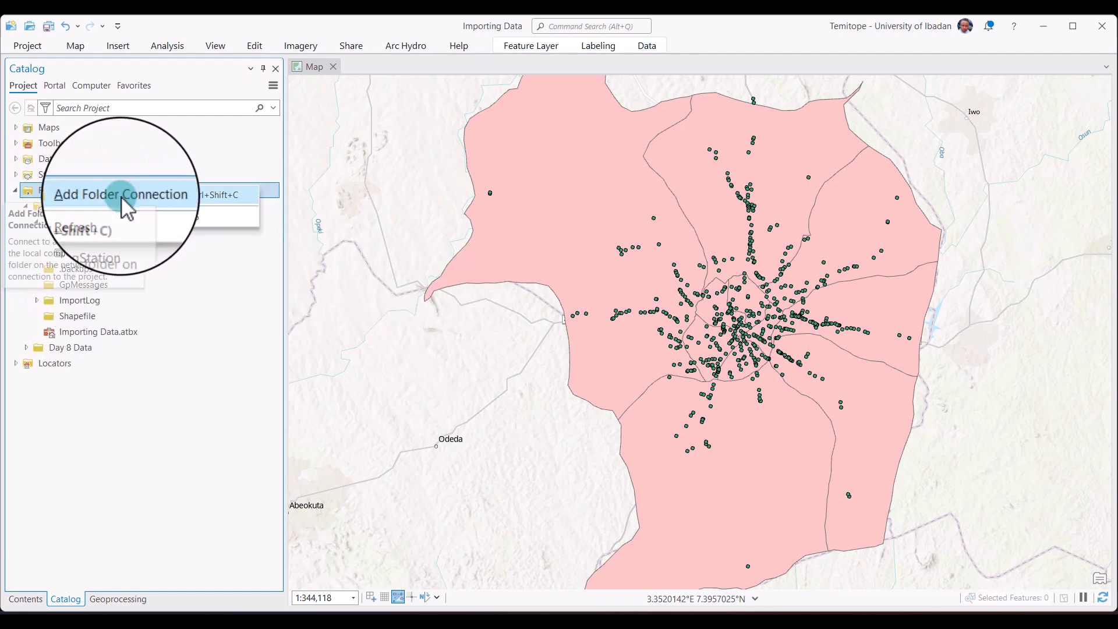
left_click(121, 254)
left_click(121, 254)
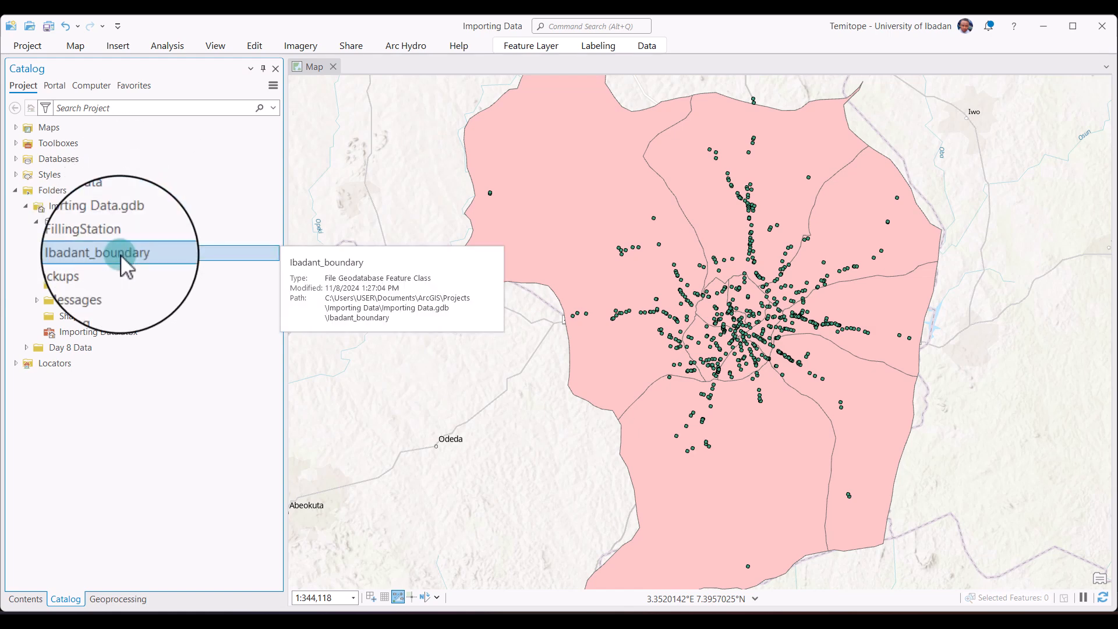
right_click(120, 254)
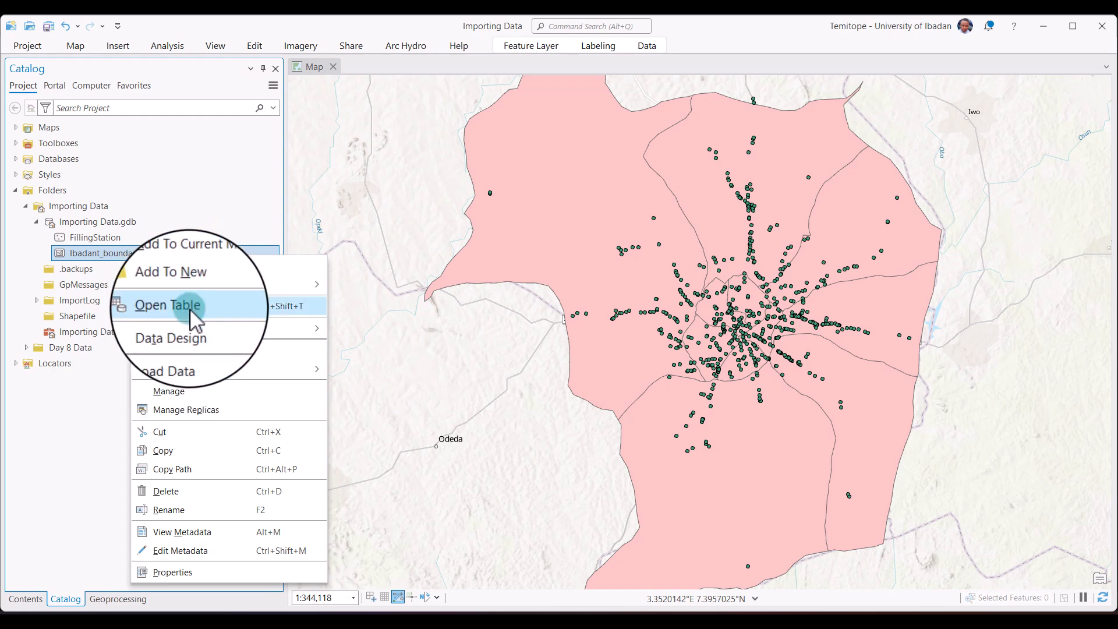
mouse_move(188, 287)
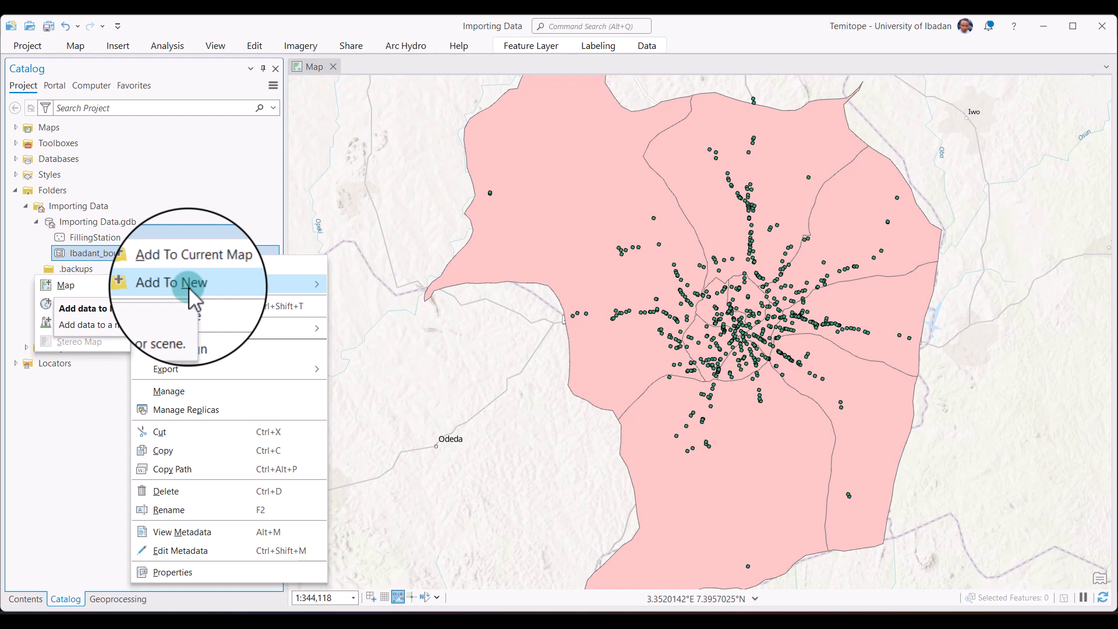
left_click(815, 212)
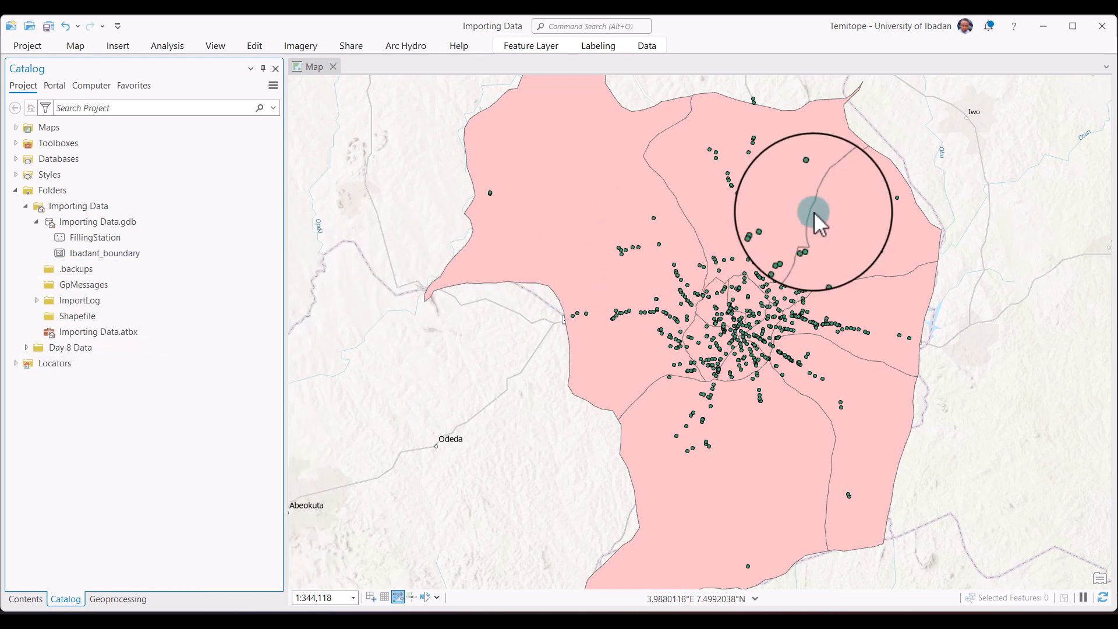